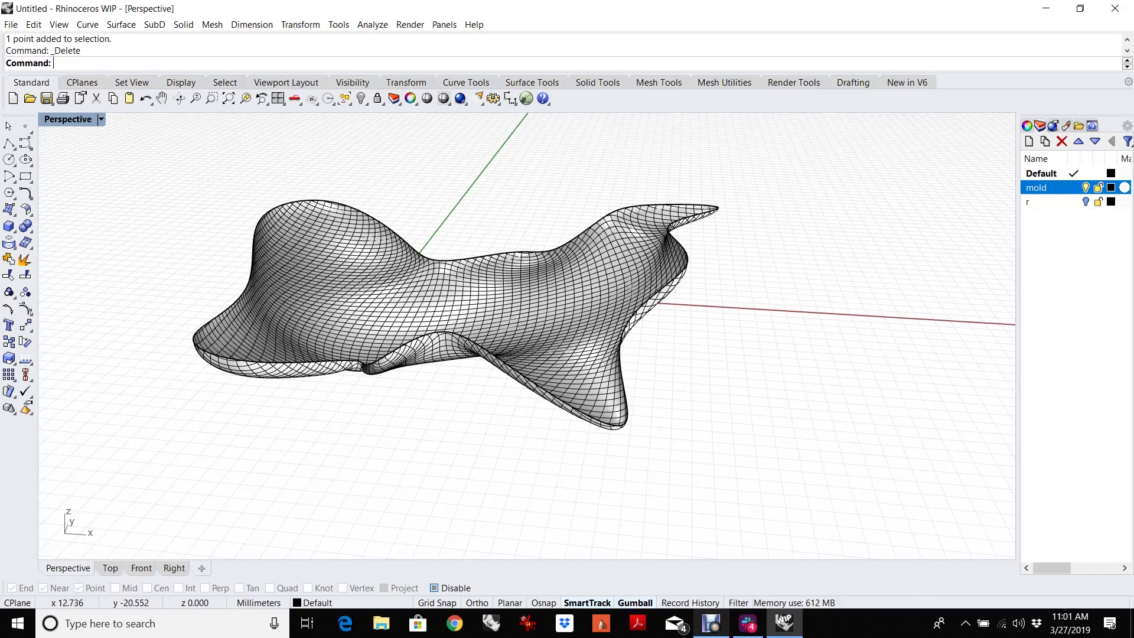
# Duplicate the freeform surface's border edge as a curve
pyautogui.press('Right')
pyautogui.press('Right')
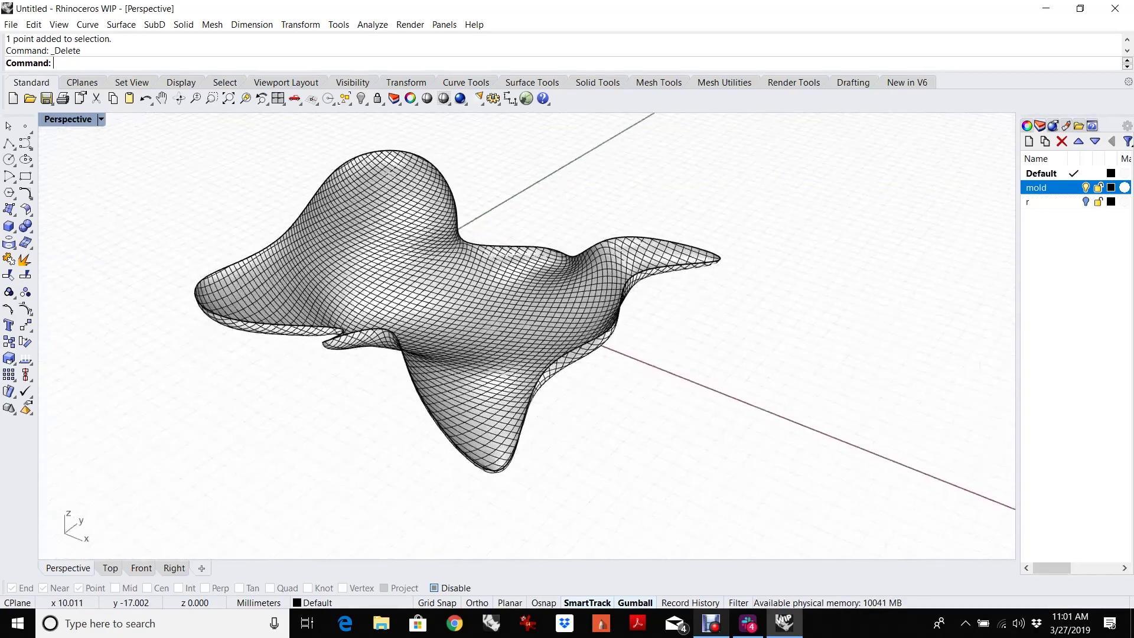
pyautogui.press('Right')
pyautogui.press('Right')
pyautogui.press('Right')
pyautogui.press('Right')
pyautogui.press('Right')
pyautogui.press('Right')
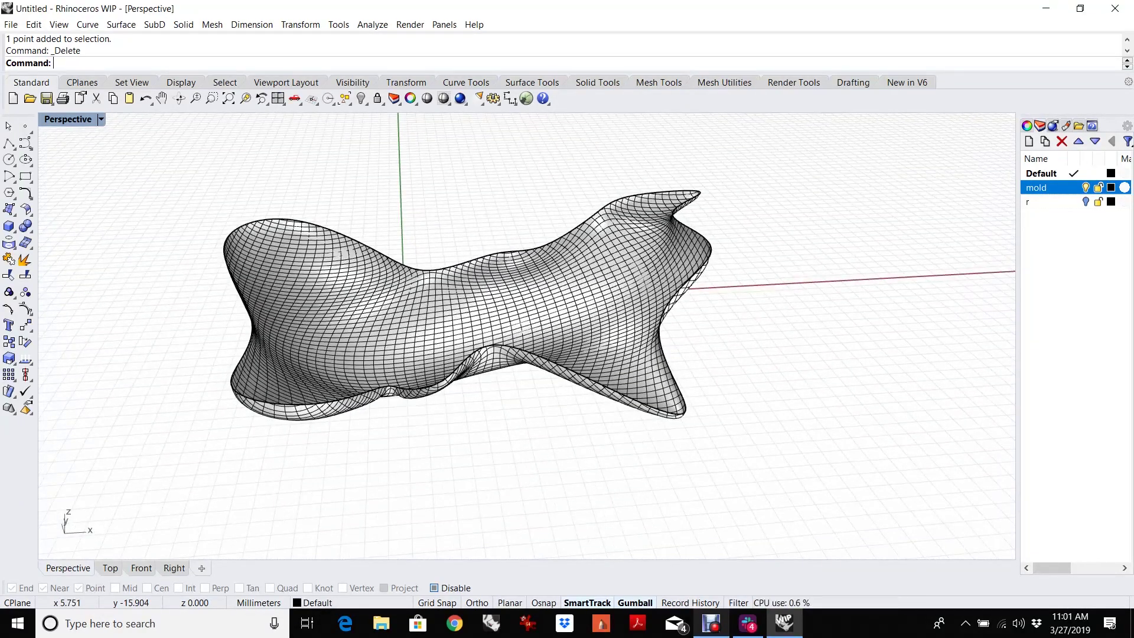
pyautogui.press('Right')
pyautogui.press('Right')
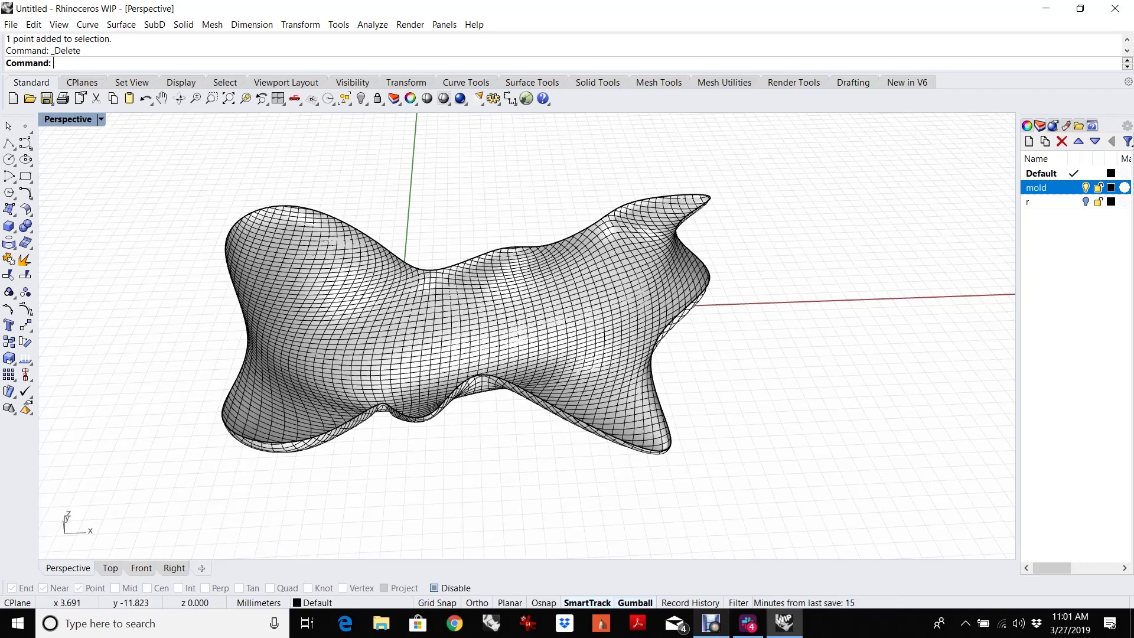
pyautogui.moveTo(525, 354)
pyautogui.mouseDown(button='right')
pyautogui.moveTo(549, 354)
pyautogui.moveTo(596, 301)
pyautogui.mouseUp(button='right')
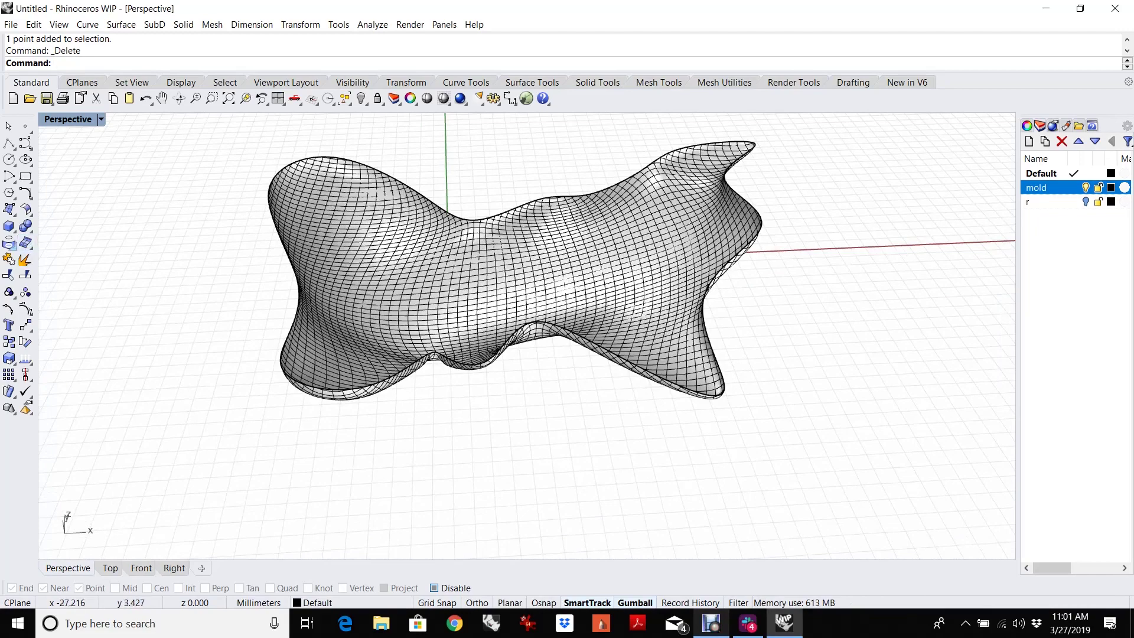
pyautogui.click(12, 262)
pyautogui.click(60, 248)
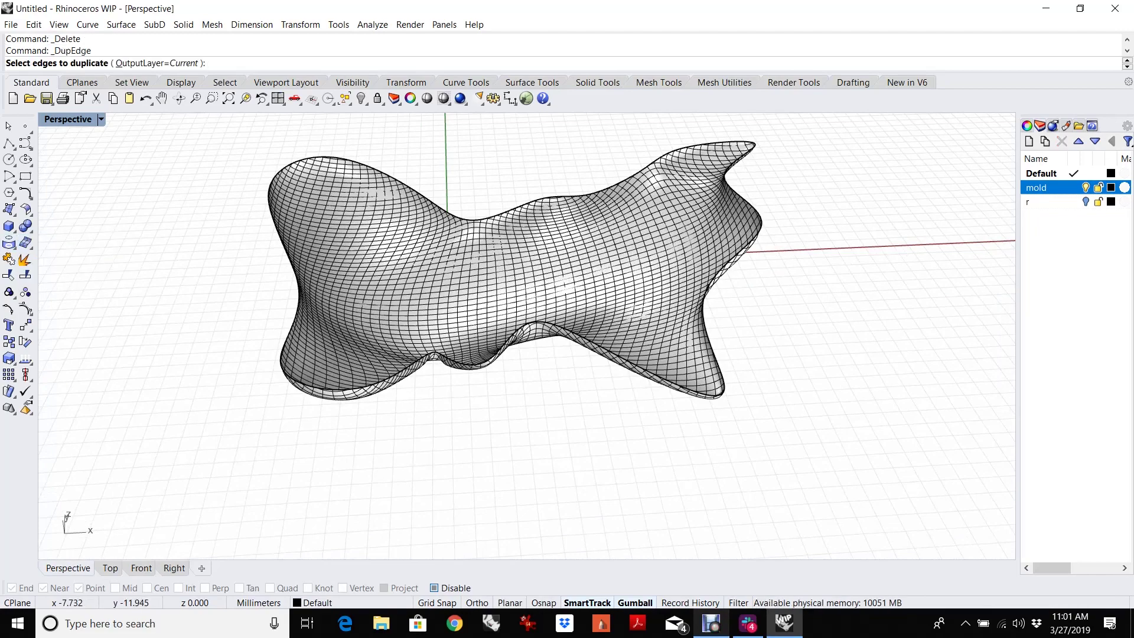
pyautogui.click(449, 358)
pyautogui.press('Return')
# From a low side view, duplicate the surface's border edge a second time
pyautogui.moveTo(531, 354)
pyautogui.mouseDown(button='right')
pyautogui.moveTo(531, 307)
pyautogui.moveTo(555, 284)
pyautogui.moveTo(614, 278)
pyautogui.moveTo(614, 236)
pyautogui.moveTo(591, 224)
pyautogui.moveTo(519, 236)
pyautogui.mouseUp(button='right')
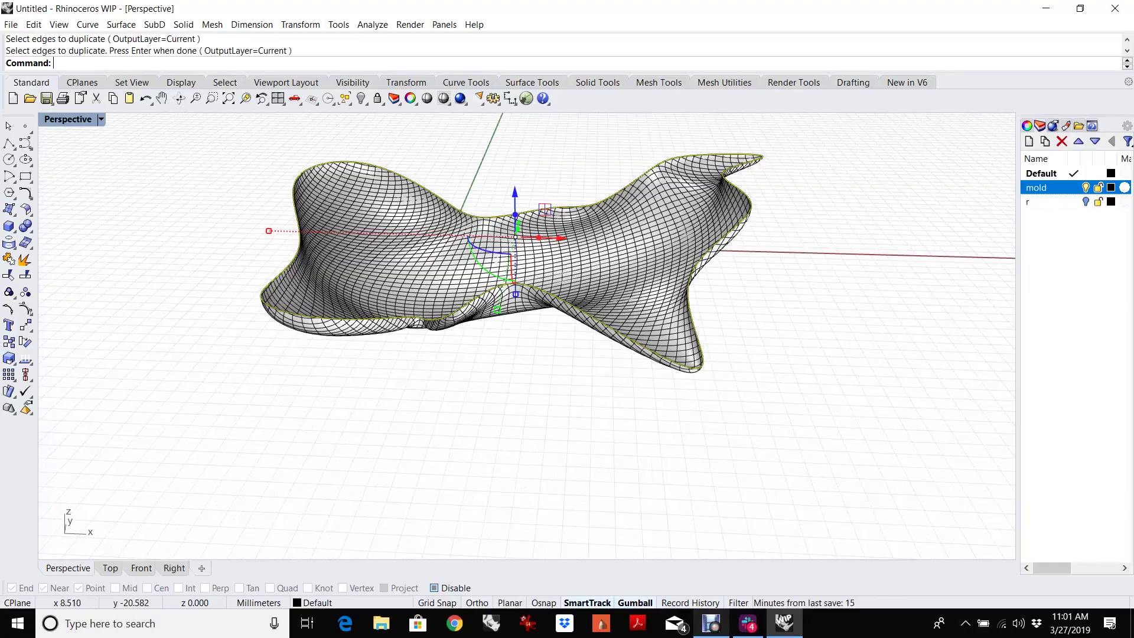
pyautogui.moveTo(519, 236)
pyautogui.mouseDown(button='right')
pyautogui.moveTo(508, 283)
pyautogui.moveTo(602, 284)
pyautogui.moveTo(549, 257)
pyautogui.mouseUp(button='right')
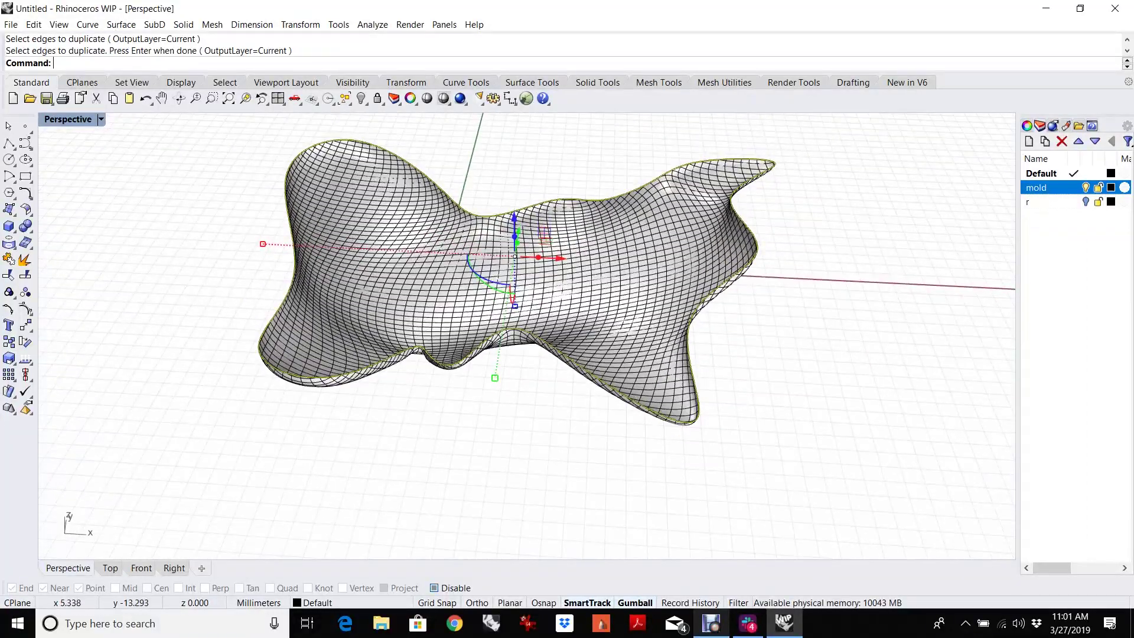
pyautogui.press('Return')
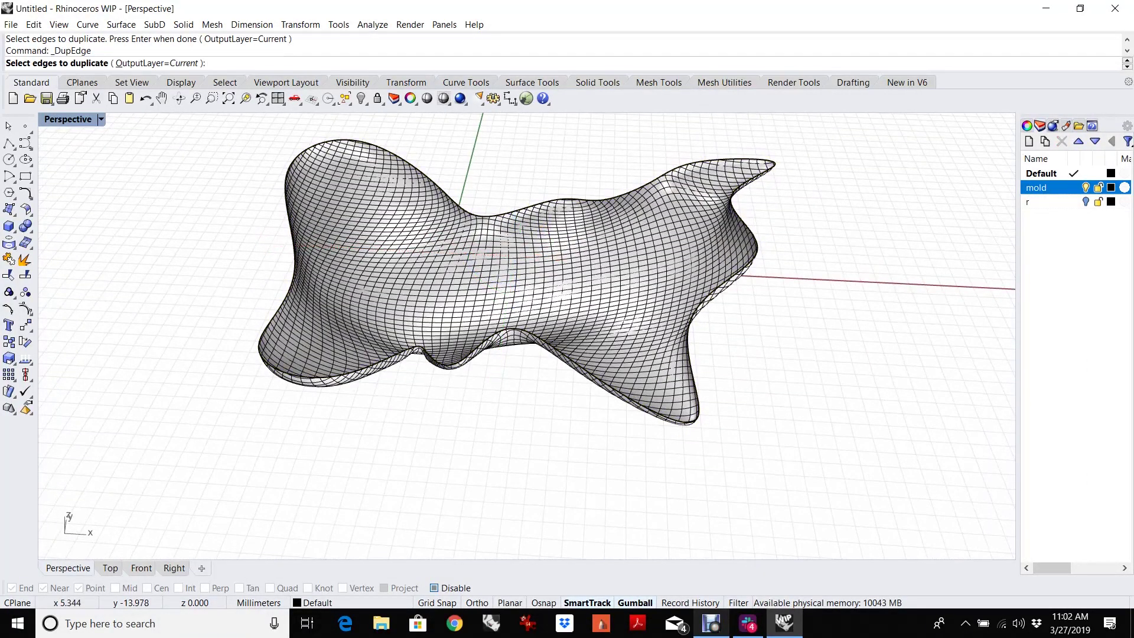
pyautogui.click(449, 365)
pyautogui.press('Return')
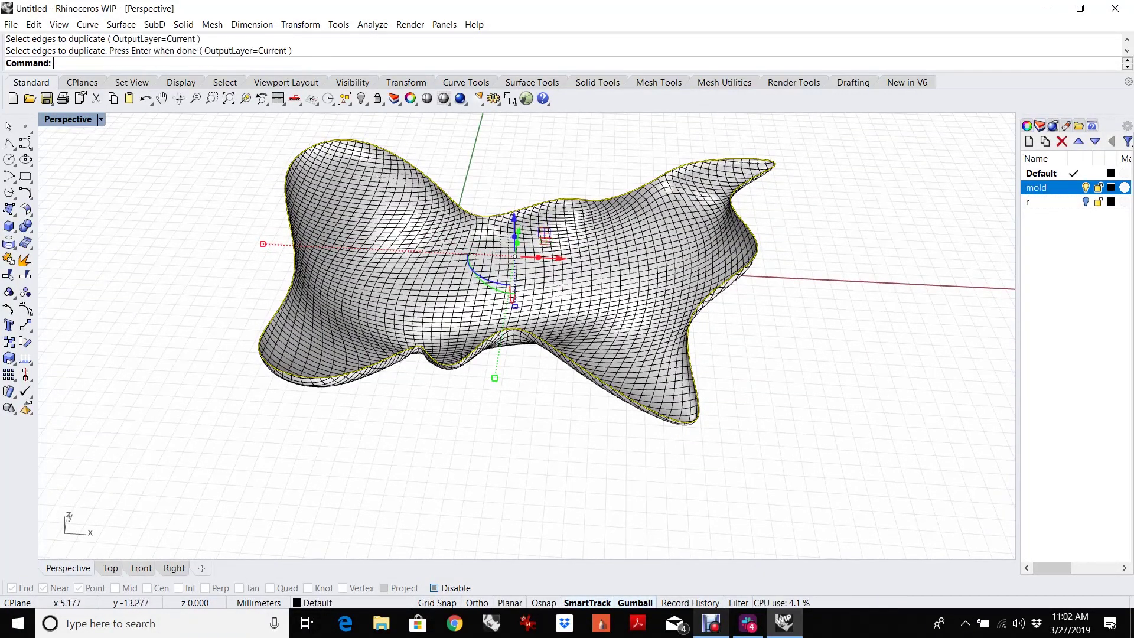
# Hide the freeform surface and delete the extra overlapping border curve
pyautogui.click(544, 239)
pyautogui.write('Hide')
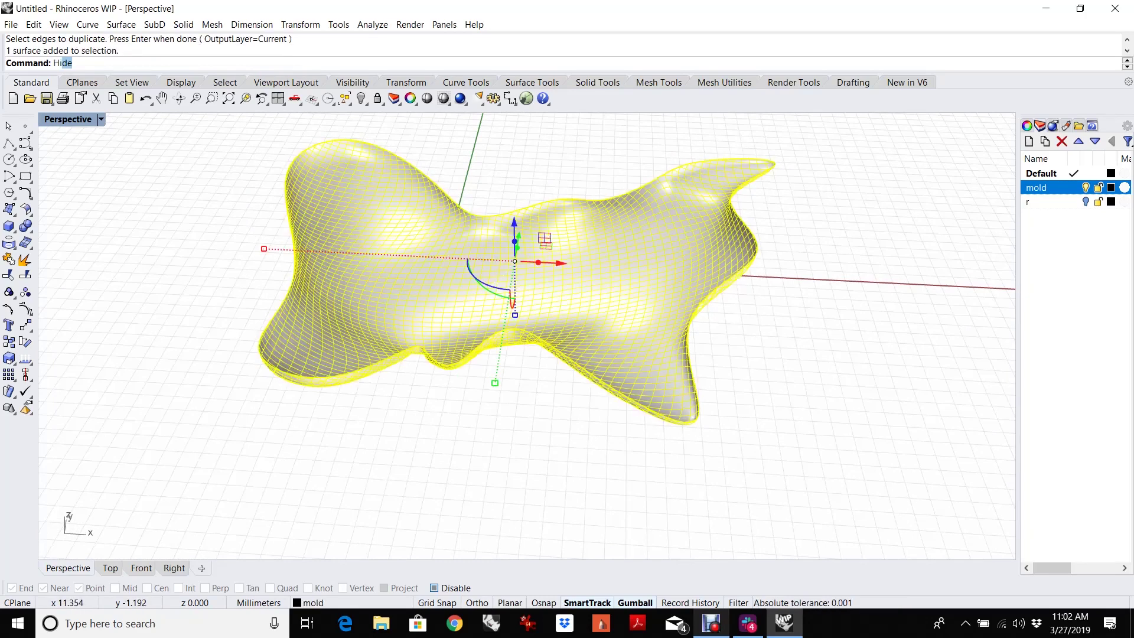
pyautogui.press('Return')
pyautogui.click(597, 383)
pyautogui.click(608, 400)
pyautogui.press('Delete')
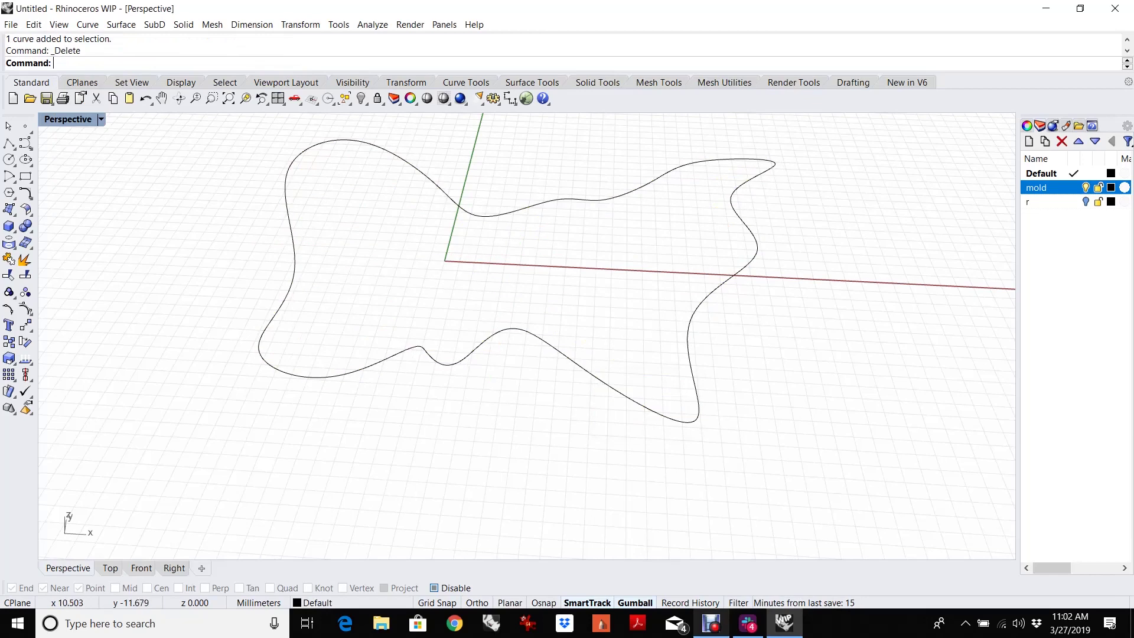
# In Top view, offset the outline curve 1 unit to the outside
pyautogui.click(597, 381)
pyautogui.press('Return')
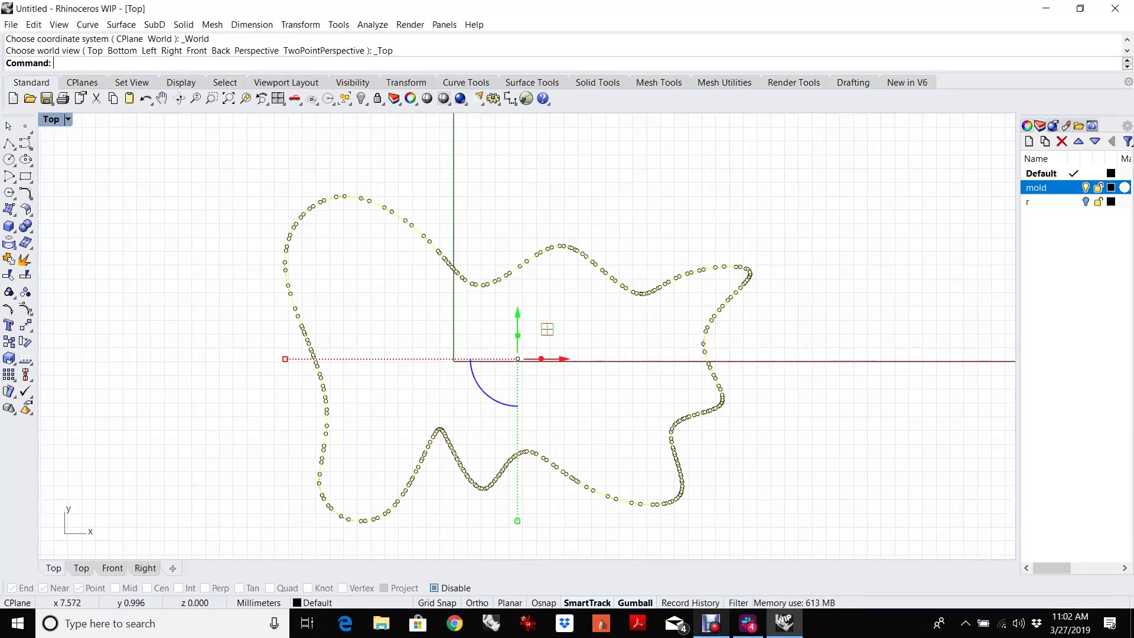
pyautogui.press('Escape')
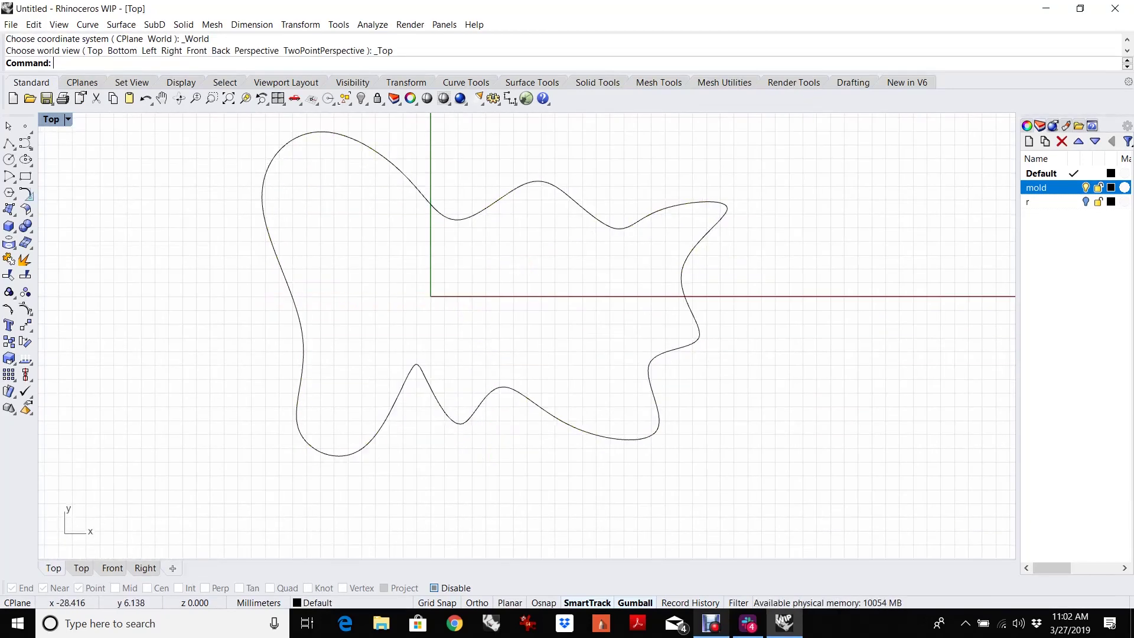
pyautogui.click(29, 196)
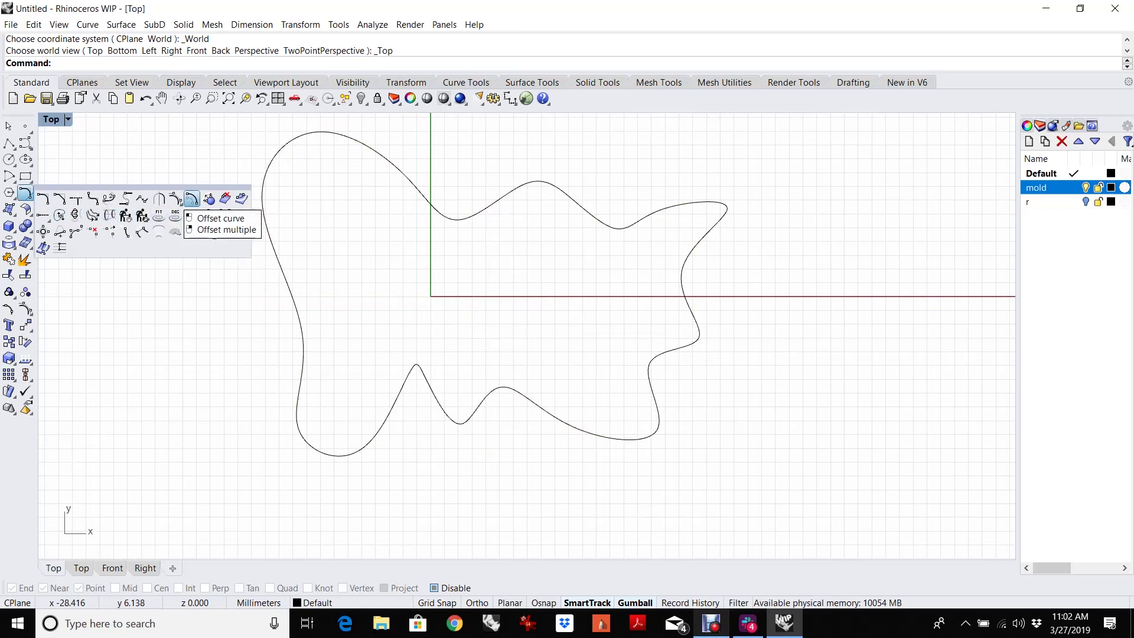
pyautogui.click(191, 198)
pyautogui.click(273, 245)
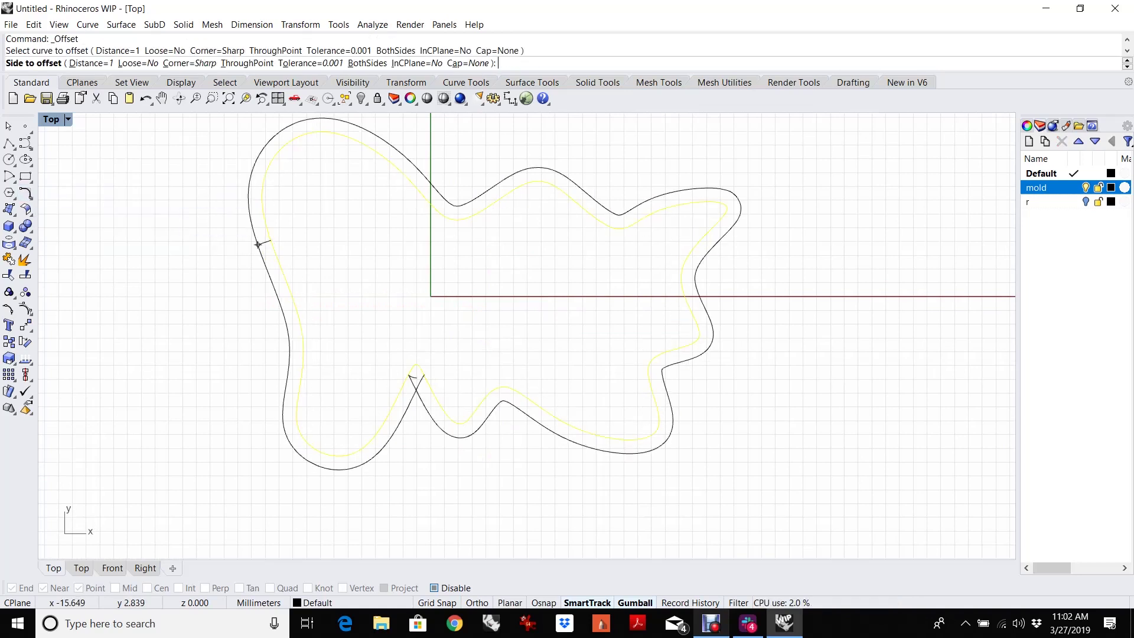
pyautogui.click(258, 242)
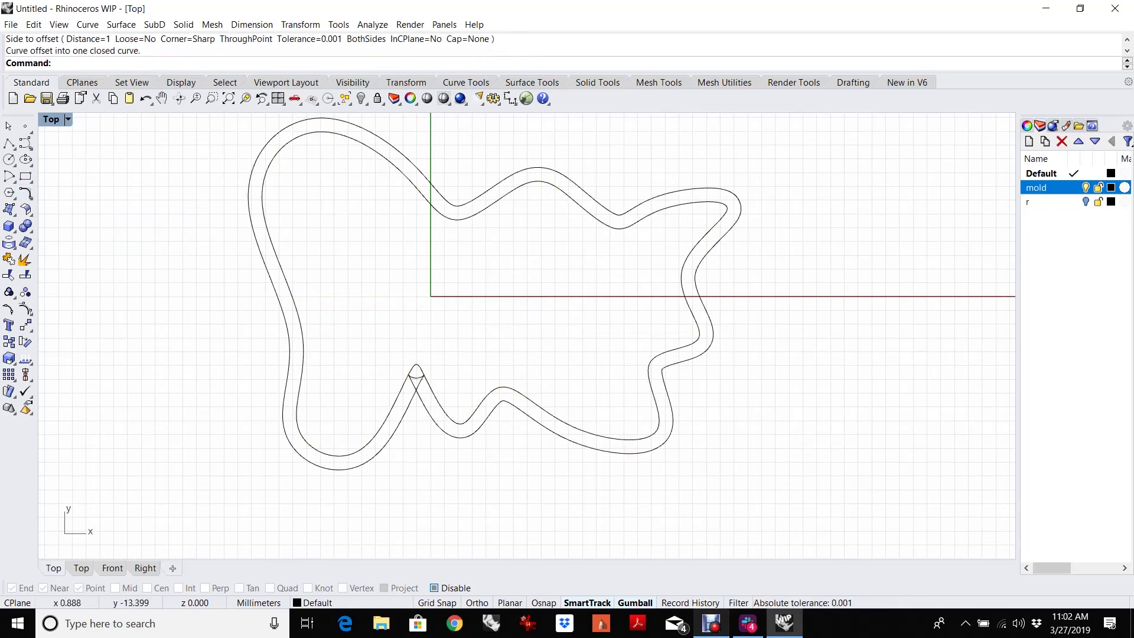
# Back in Perspective, delete one of the two overlapping outline curves
pyautogui.hotkey('ctrl', 'F4')
pyautogui.moveTo(526, 331)
pyautogui.mouseDown(button='right')
pyautogui.moveTo(584, 319)
pyautogui.moveTo(561, 331)
pyautogui.moveTo(448, 331)
pyautogui.mouseUp(button='right')
pyautogui.scroll(5, 526, 331)
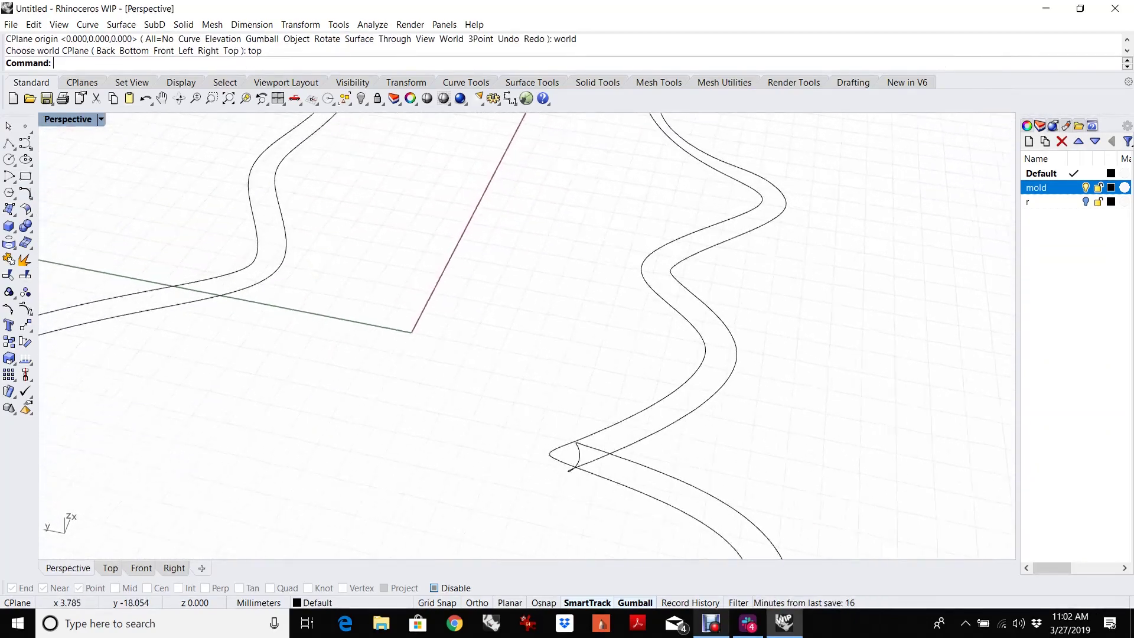
pyautogui.moveTo(526, 331)
pyautogui.mouseDown(button='right')
pyautogui.moveTo(413, 313)
pyautogui.moveTo(384, 295)
pyautogui.moveTo(383, 260)
pyautogui.moveTo(461, 236)
pyautogui.moveTo(578, 278)
pyautogui.mouseUp(button='right')
pyautogui.scroll(5, 526, 337)
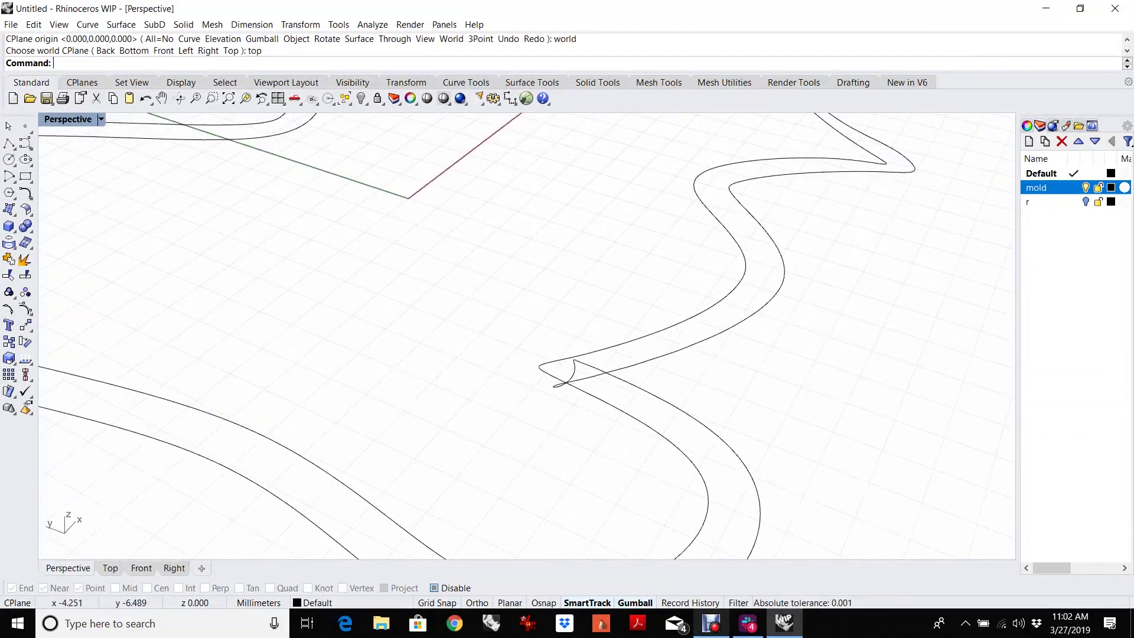
pyautogui.click(783, 272)
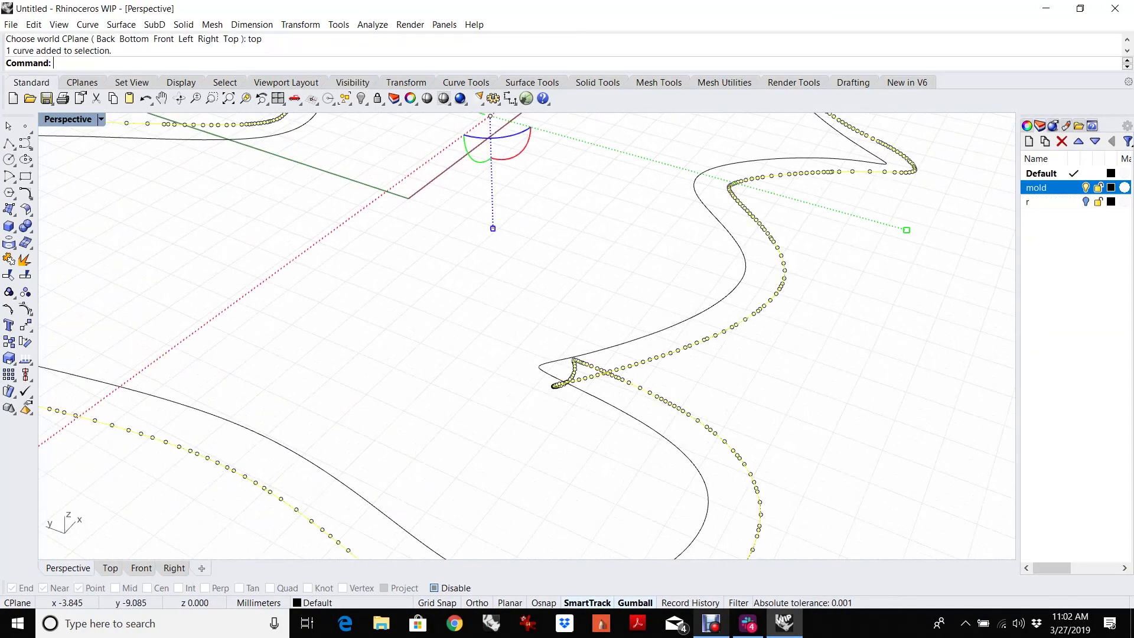
pyautogui.scroll(-3, 553, 379)
pyautogui.moveTo(579, 277); pyautogui.dragTo(614, 278, button='right')
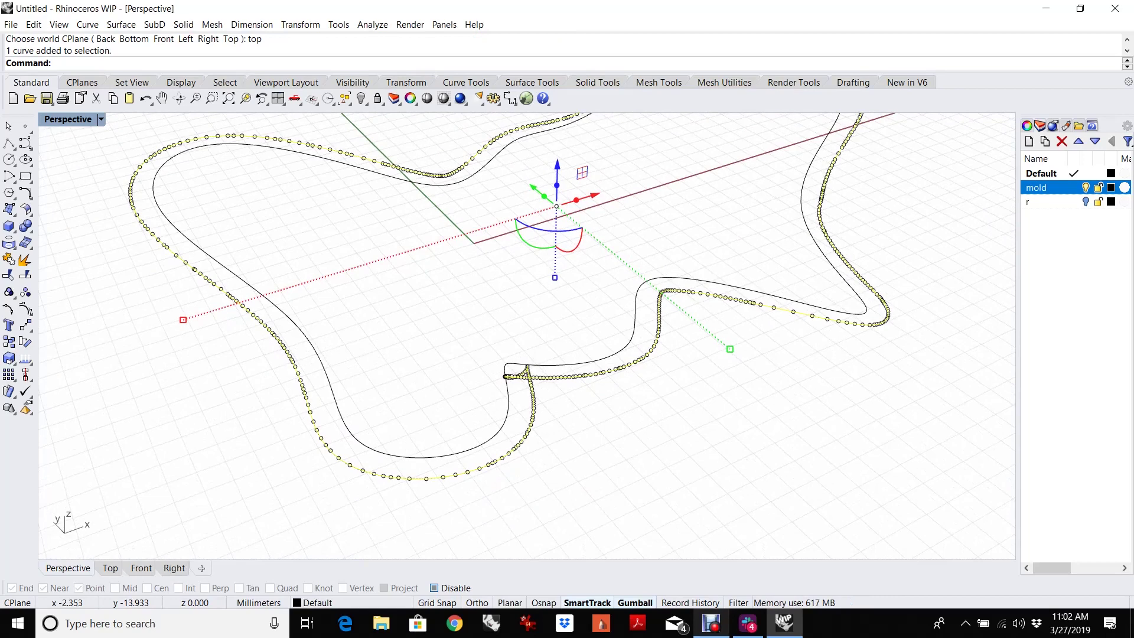
pyautogui.press('Delete')
# Delete the remaining outline curve and Show the hidden mold surface again
pyautogui.moveTo(614, 277); pyautogui.dragTo(585, 277, button='right')
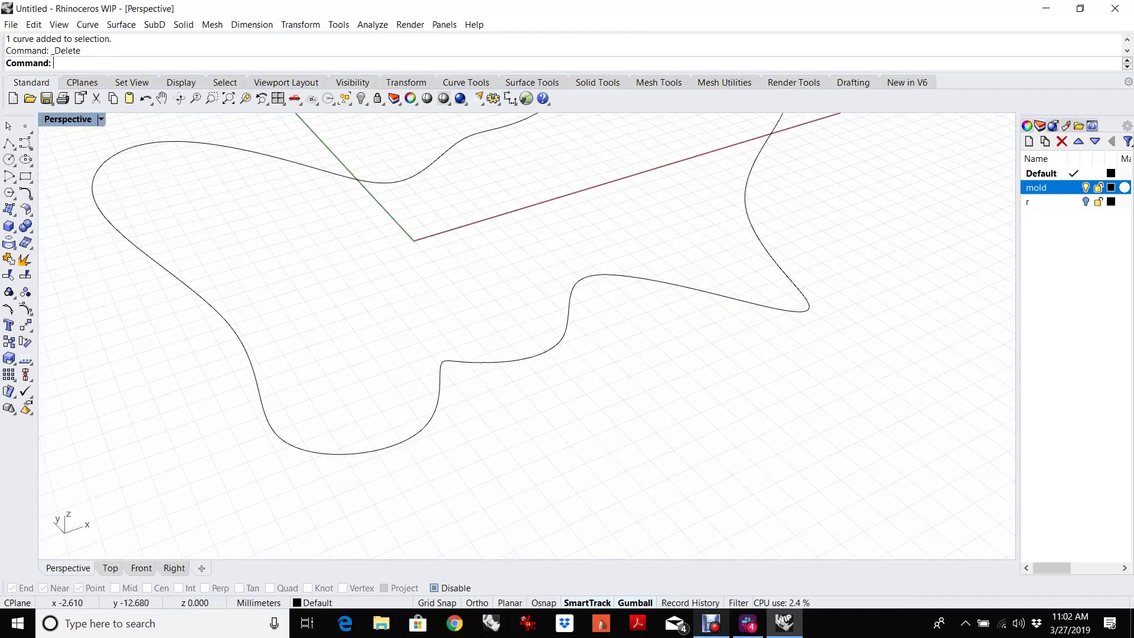
pyautogui.hotkey('ctrl', 'a')
pyautogui.press('Delete')
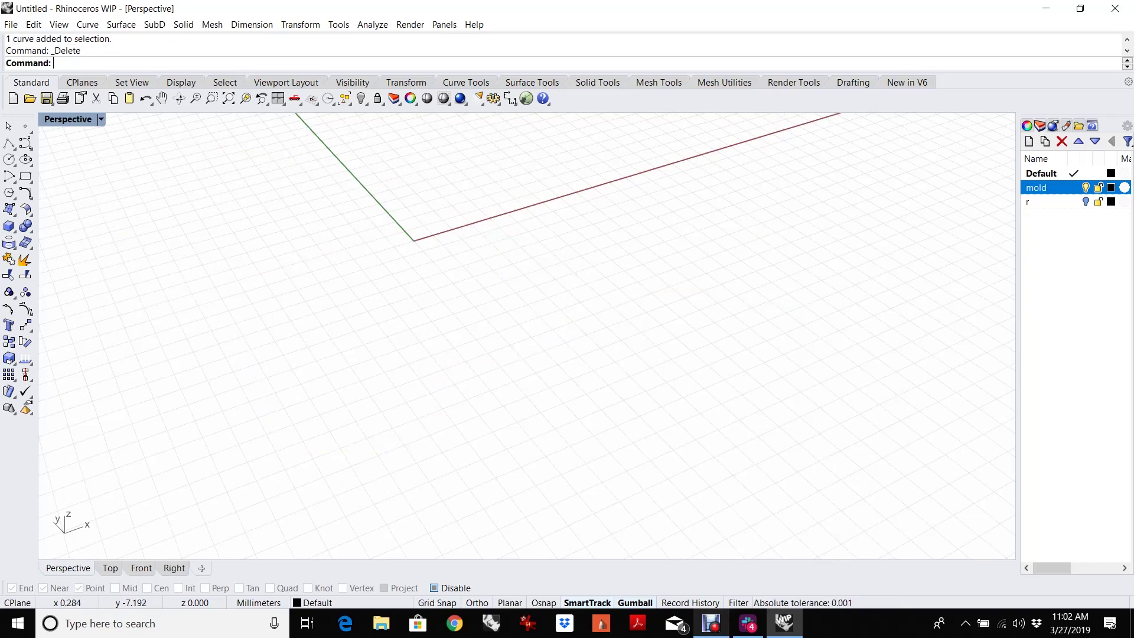
pyautogui.write('show')
pyautogui.press('Return')
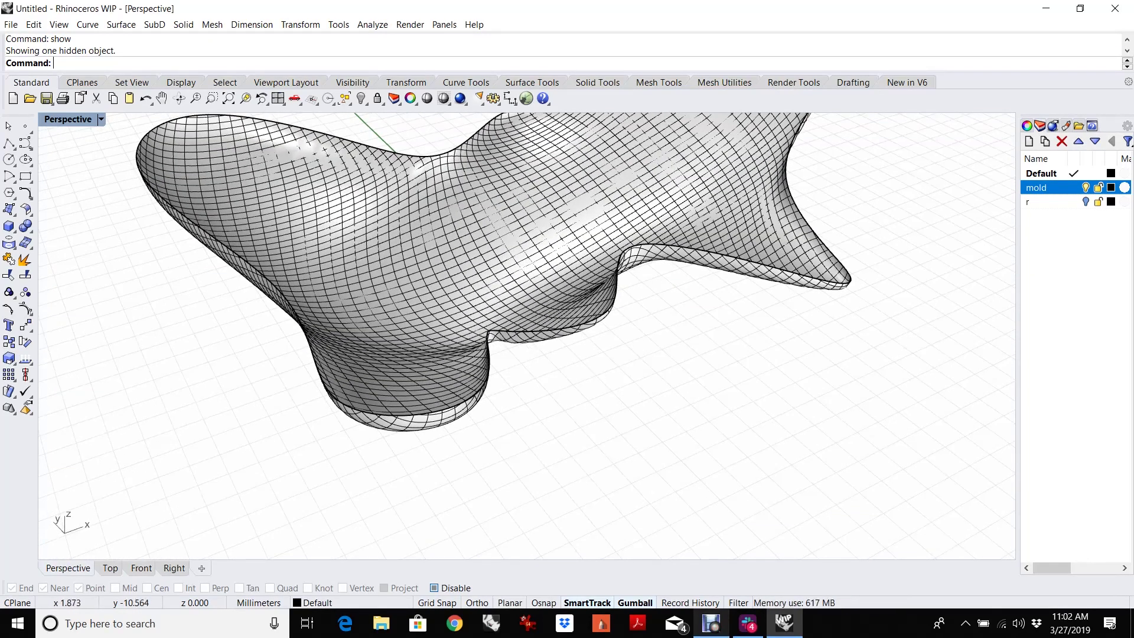
pyautogui.scroll(1, 566, 314)
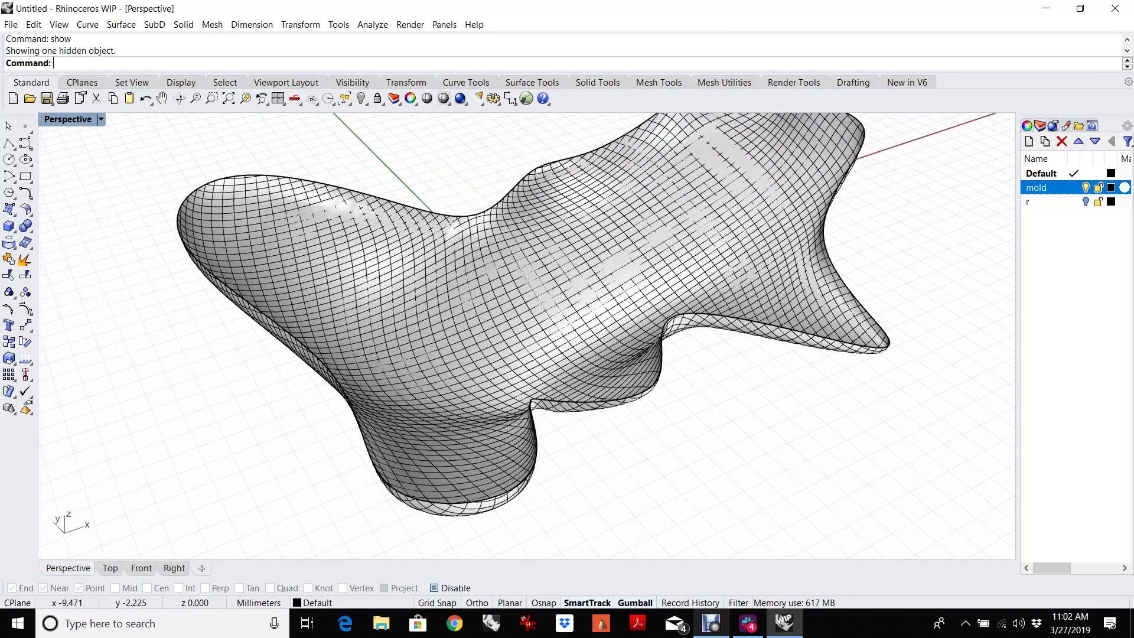
pyautogui.scroll(1, 574, 314)
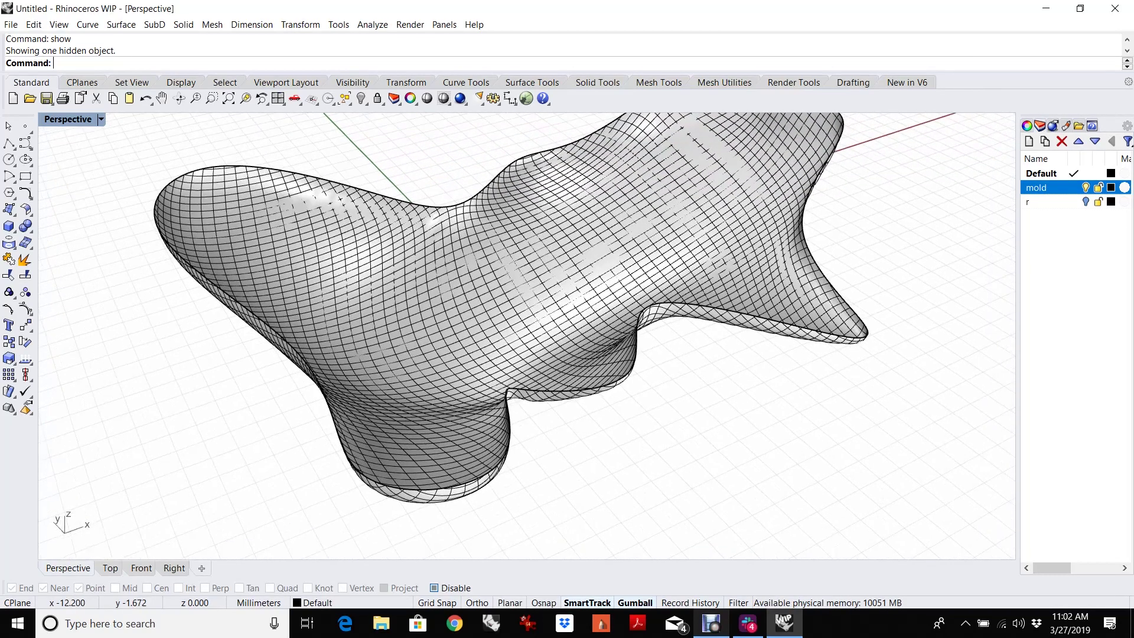
pyautogui.write('3D')
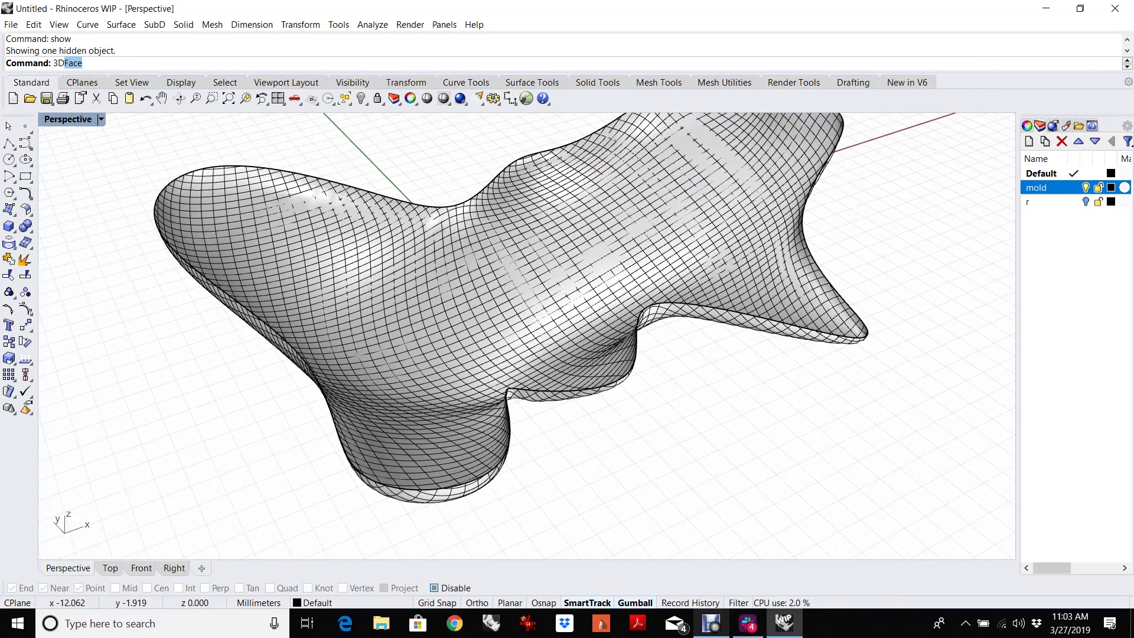
pyautogui.write('r')
# Start a RibbonOffset of the mold's closed boundary curve toward the outside
pyautogui.press('BackSpace')
pyautogui.press('BackSpace')
pyautogui.press('BackSpace')
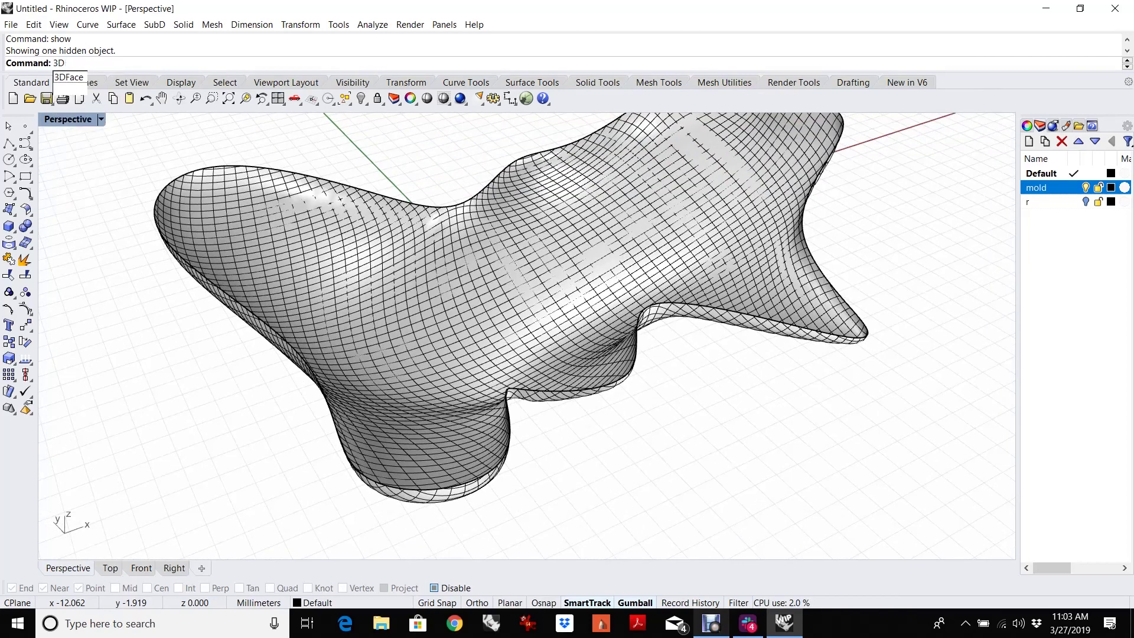
pyautogui.write('rib')
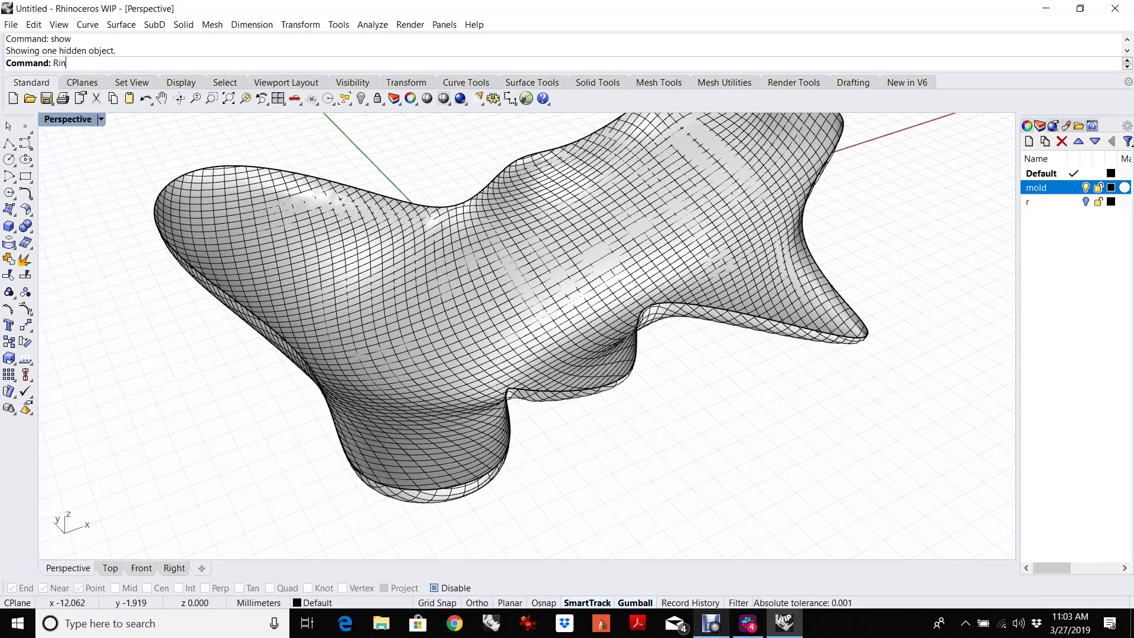
pyautogui.write('bon')
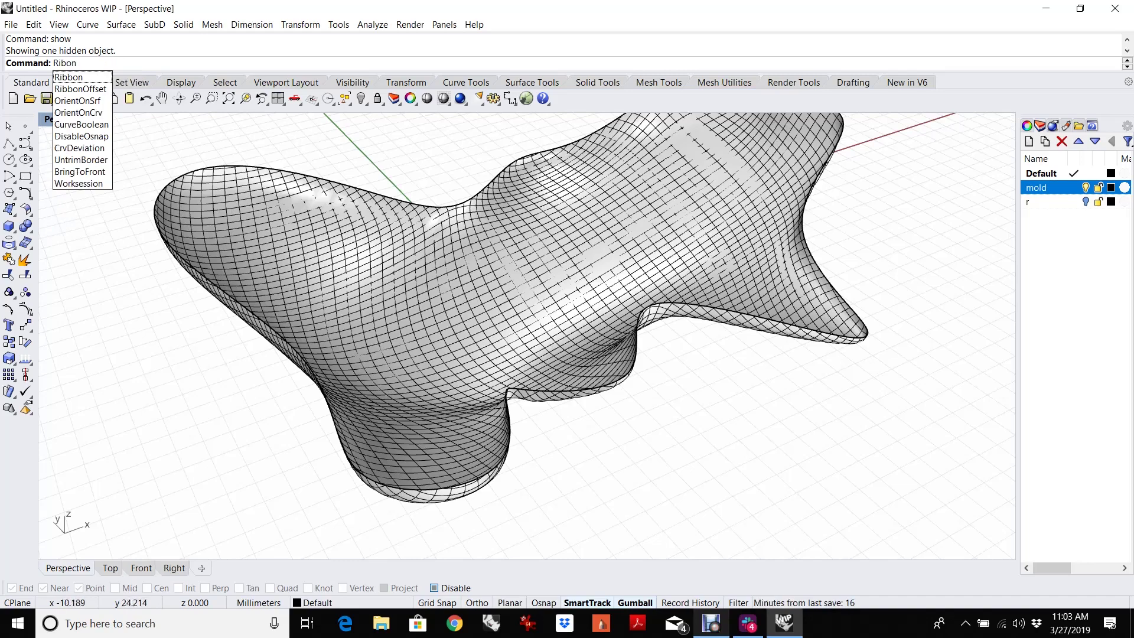
pyautogui.press('Down')
pyautogui.press('Return')
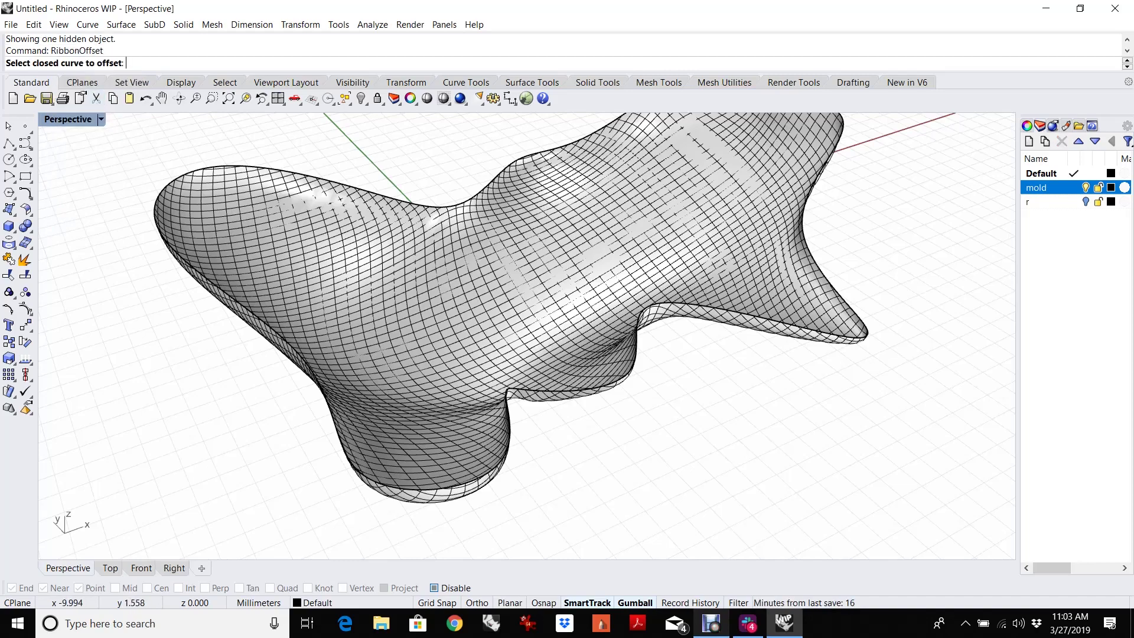
pyautogui.click(295, 351)
pyautogui.moveTo(239, 341); pyautogui.dragTo(195, 430, button='right')
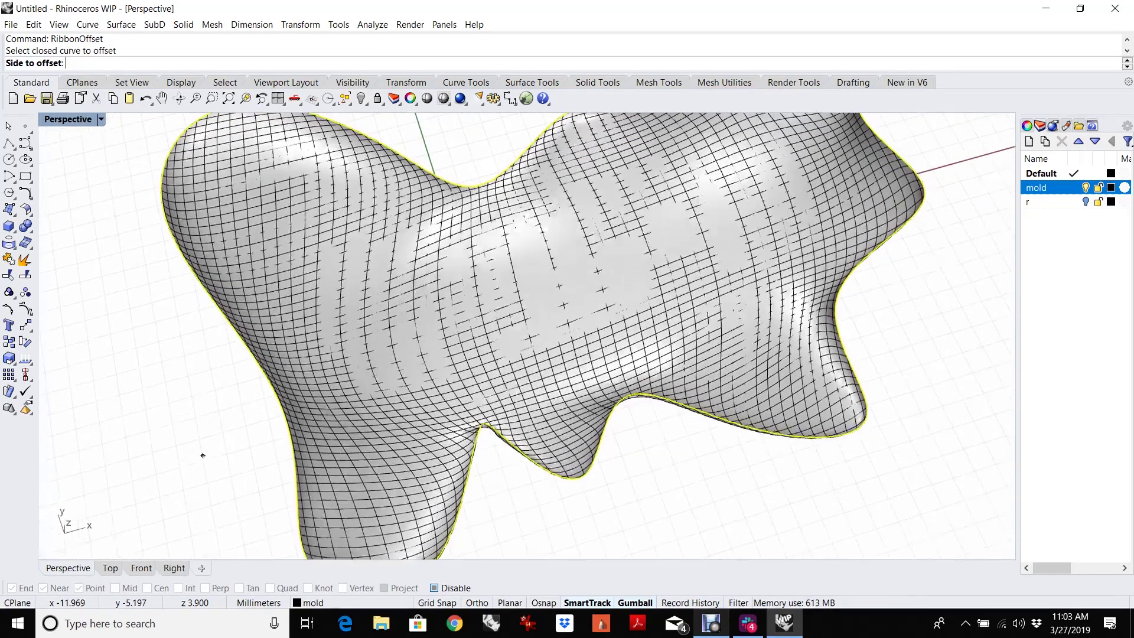
pyautogui.click(195, 431)
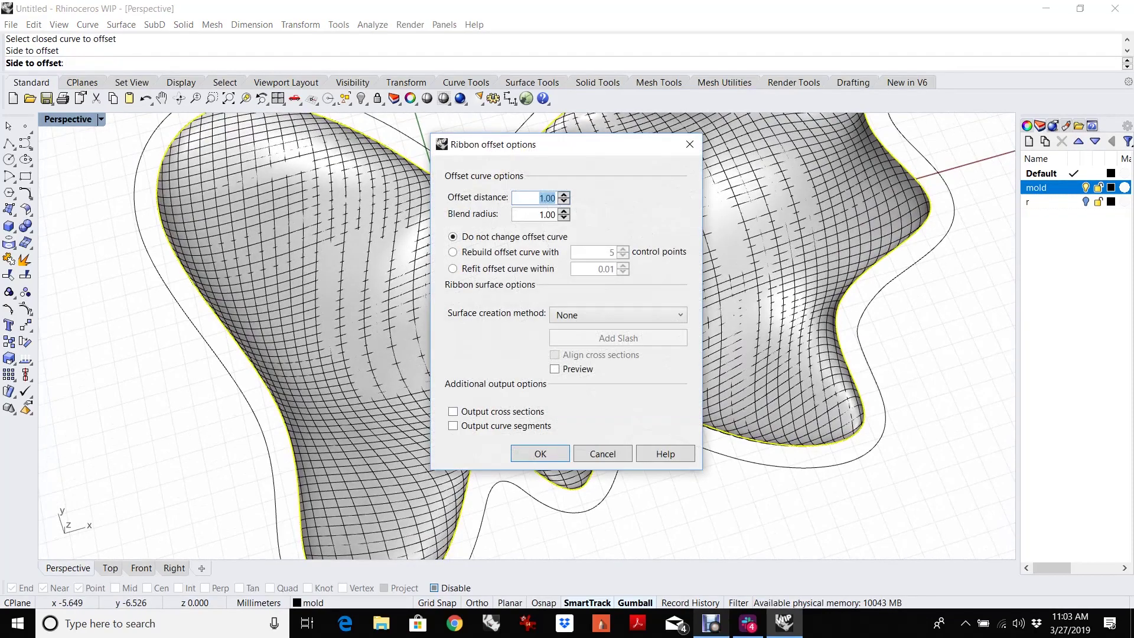
# Set the ribbon offset distance to 1.5
pyautogui.moveTo(195, 430); pyautogui.dragTo(177, 413, button='right')
pyautogui.moveTo(577, 147); pyautogui.dragTo(1003, 187)
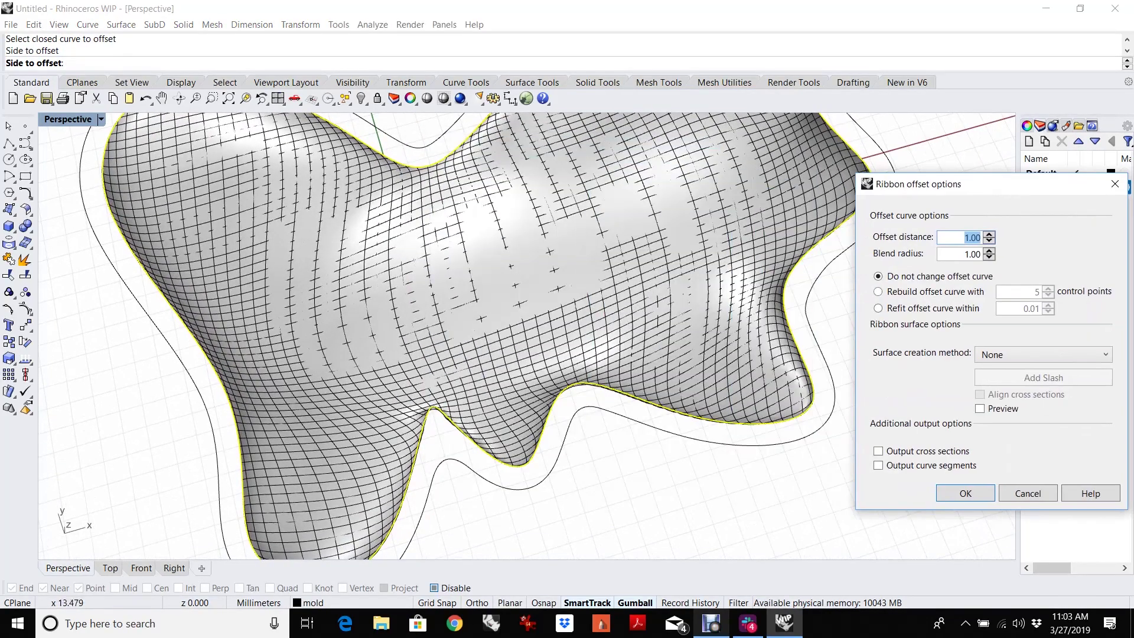
pyautogui.moveTo(768, 265)
pyautogui.mouseDown(button='right')
pyautogui.moveTo(591, 354)
pyautogui.moveTo(626, 331)
pyautogui.mouseUp(button='right')
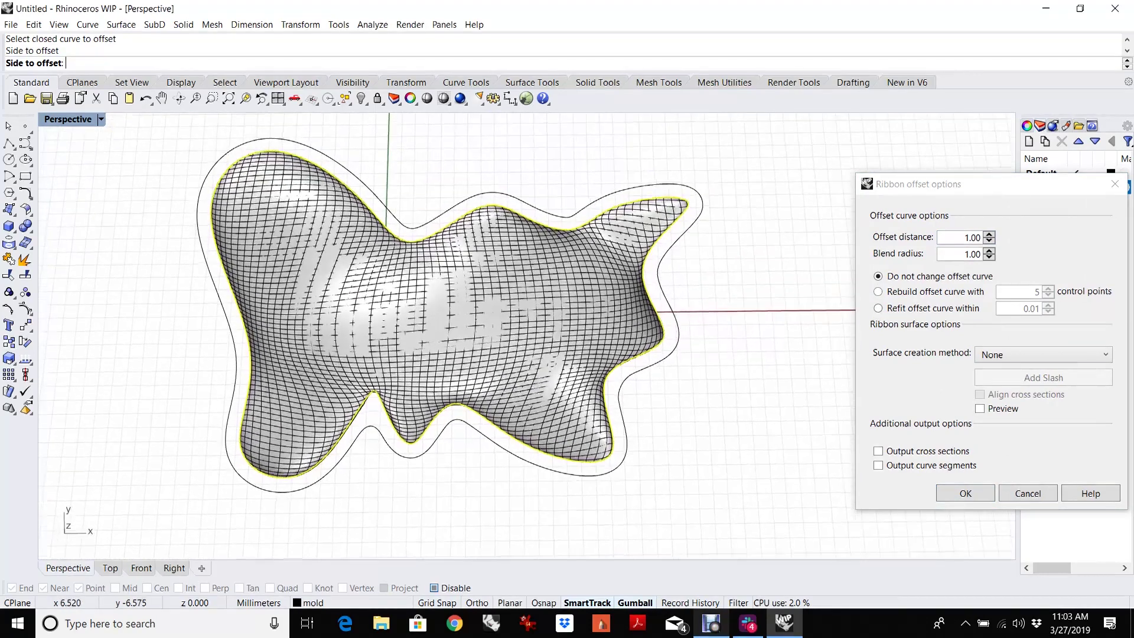
pyautogui.click(989, 234)
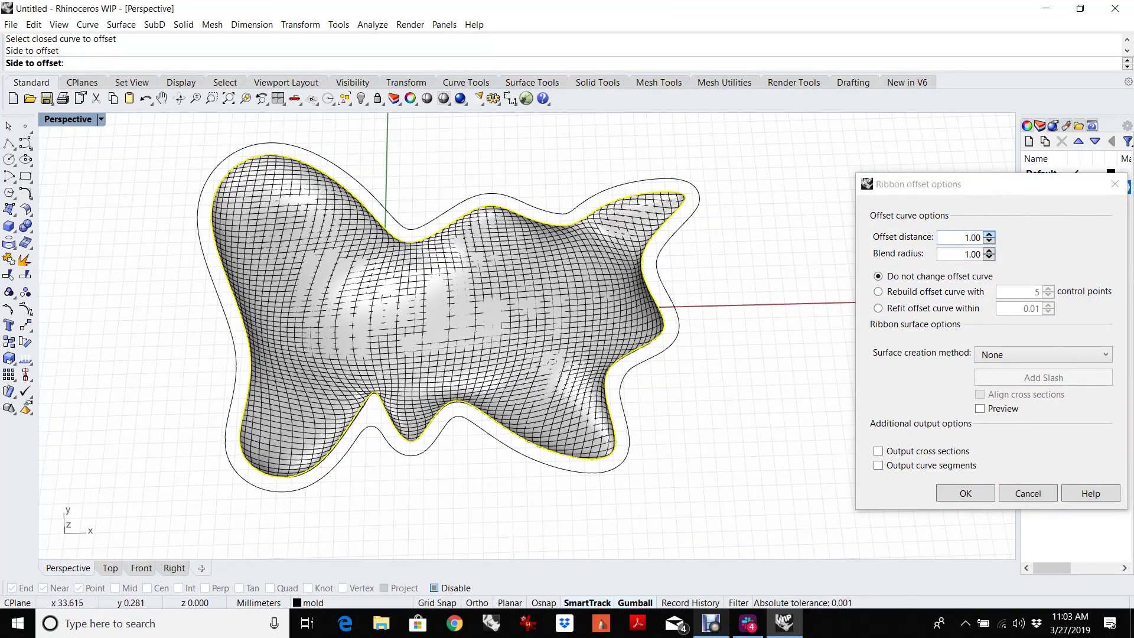
pyautogui.click(989, 234)
pyautogui.press('Down')
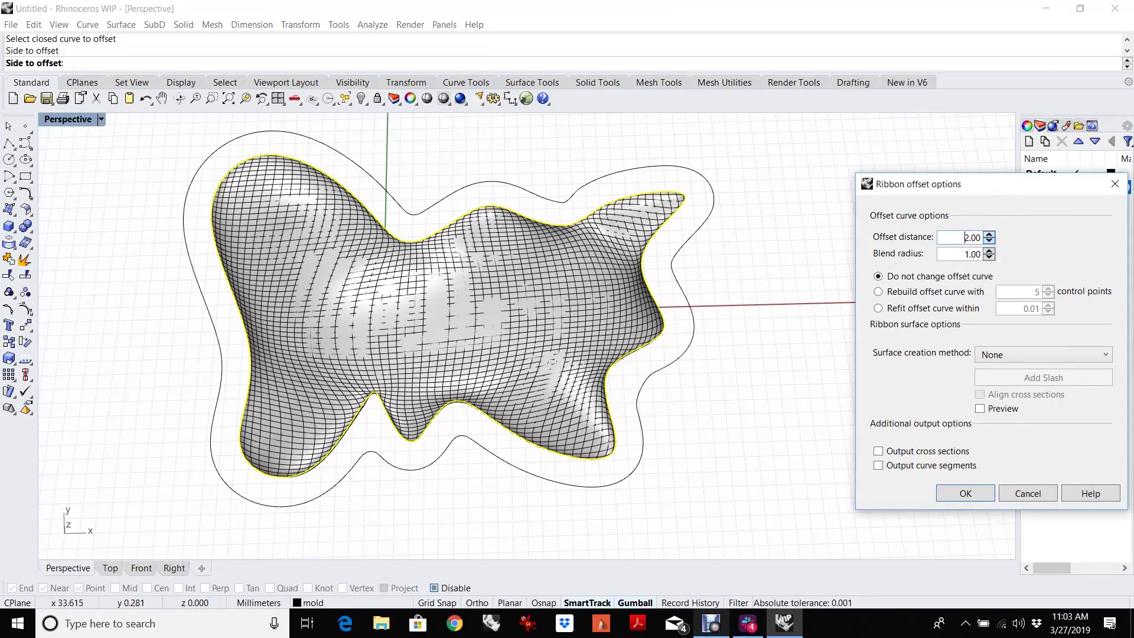
pyautogui.press('Down')
pyautogui.press('Up')
pyautogui.doubleClick(965, 237)
pyautogui.write('1')
pyautogui.write('.5')
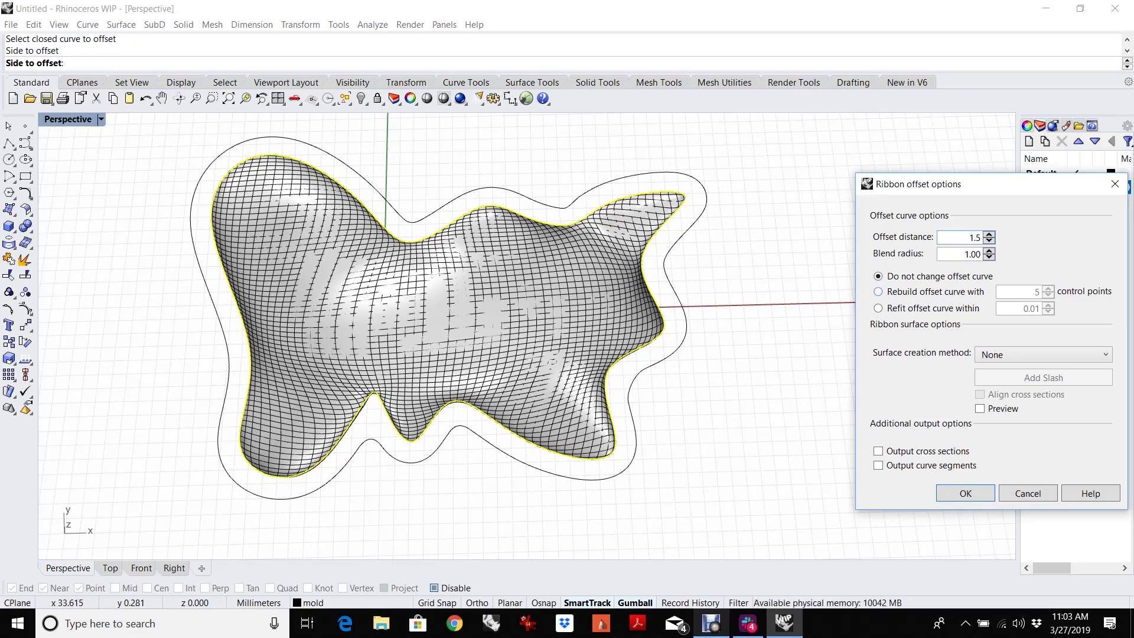
# Rebuild the offset curve with 60 control points and preview a Sweep 2 ribbon surface
pyautogui.press('Tab')
pyautogui.press('Tab')
pyautogui.press('Down')
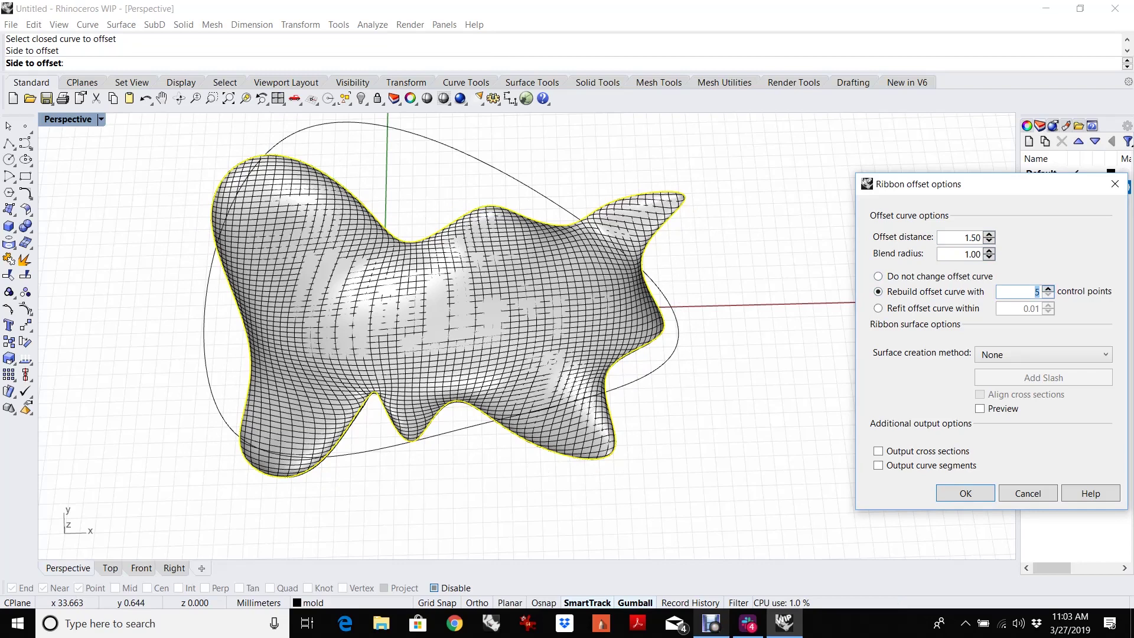
pyautogui.write('60')
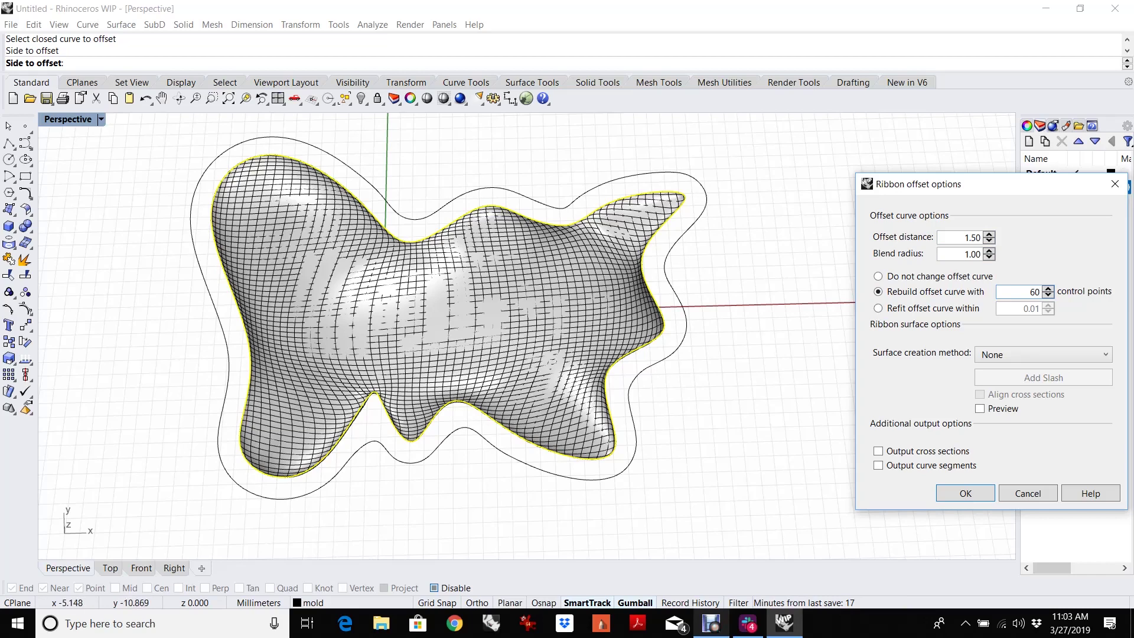
pyautogui.click(1042, 354)
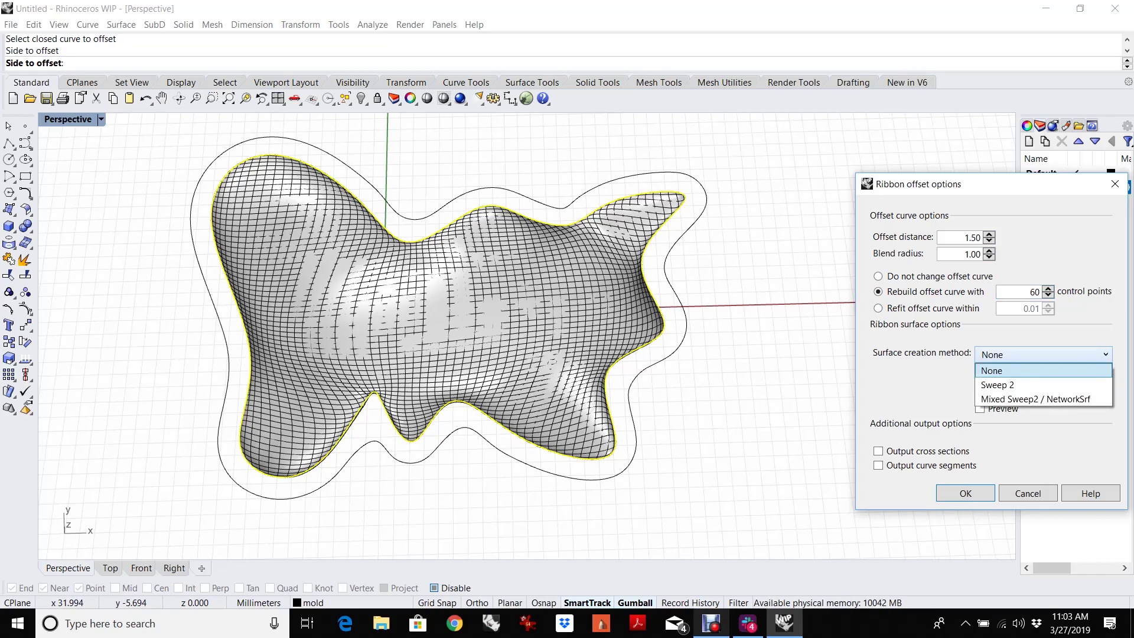
pyautogui.click(1043, 385)
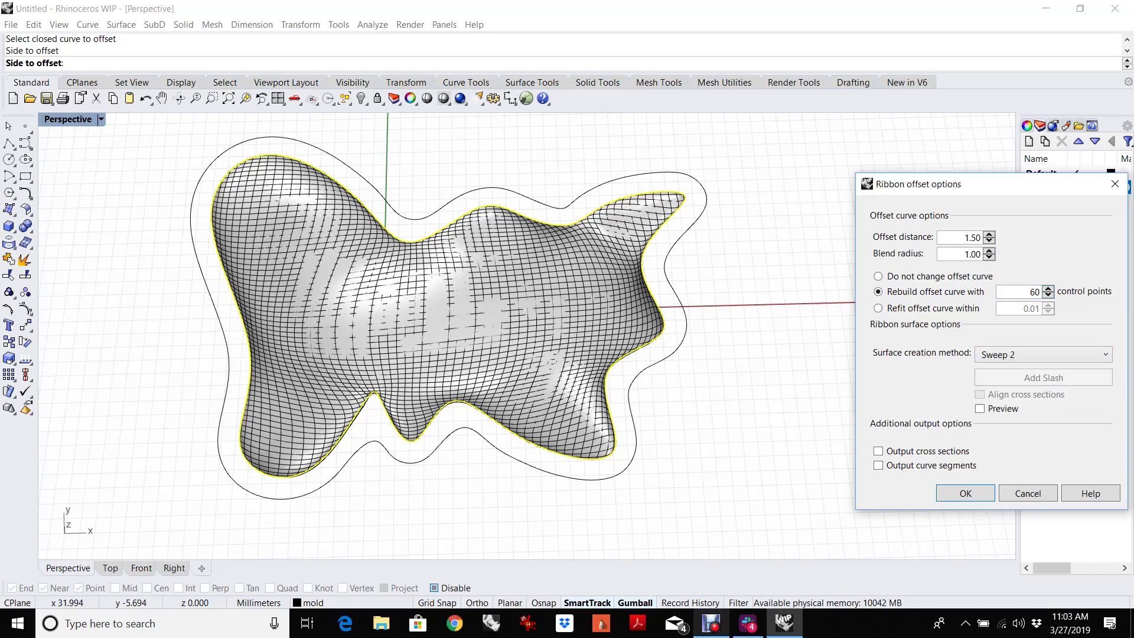
pyautogui.click(979, 408)
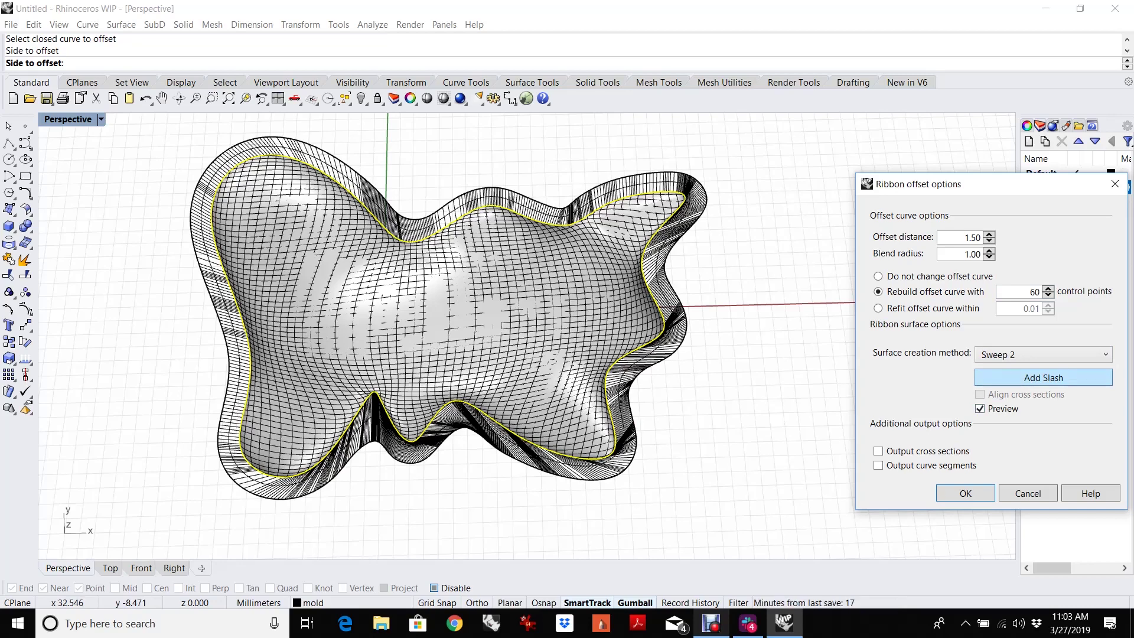
# Add ribbon cross-sections between mold edge and offset curve along the lower and right rim
pyautogui.click(1043, 378)
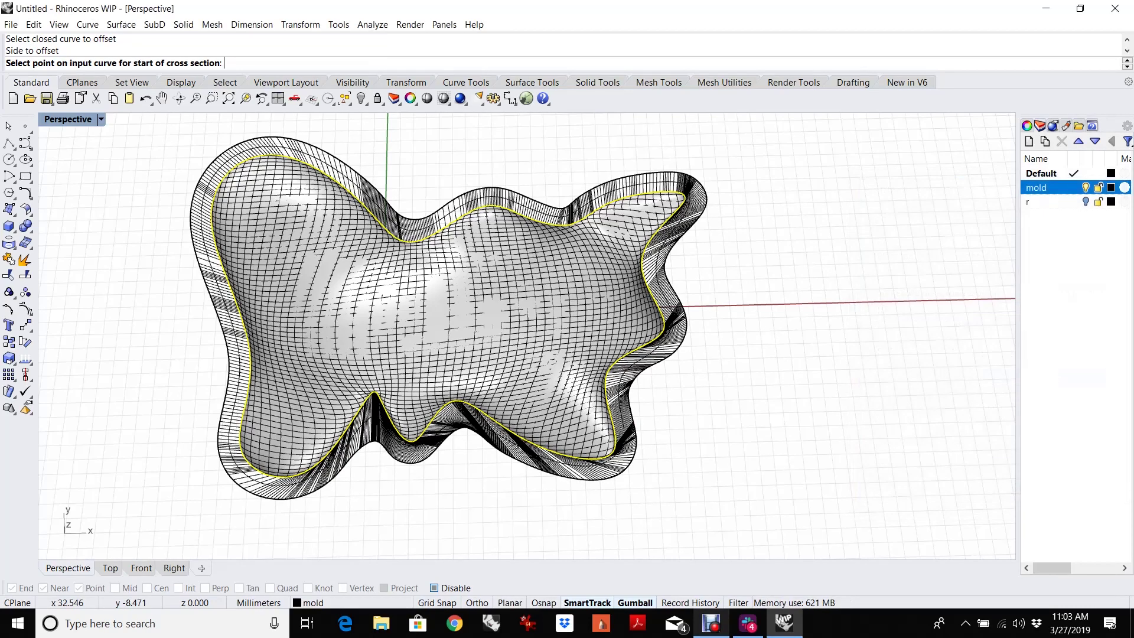
pyautogui.click(235, 166)
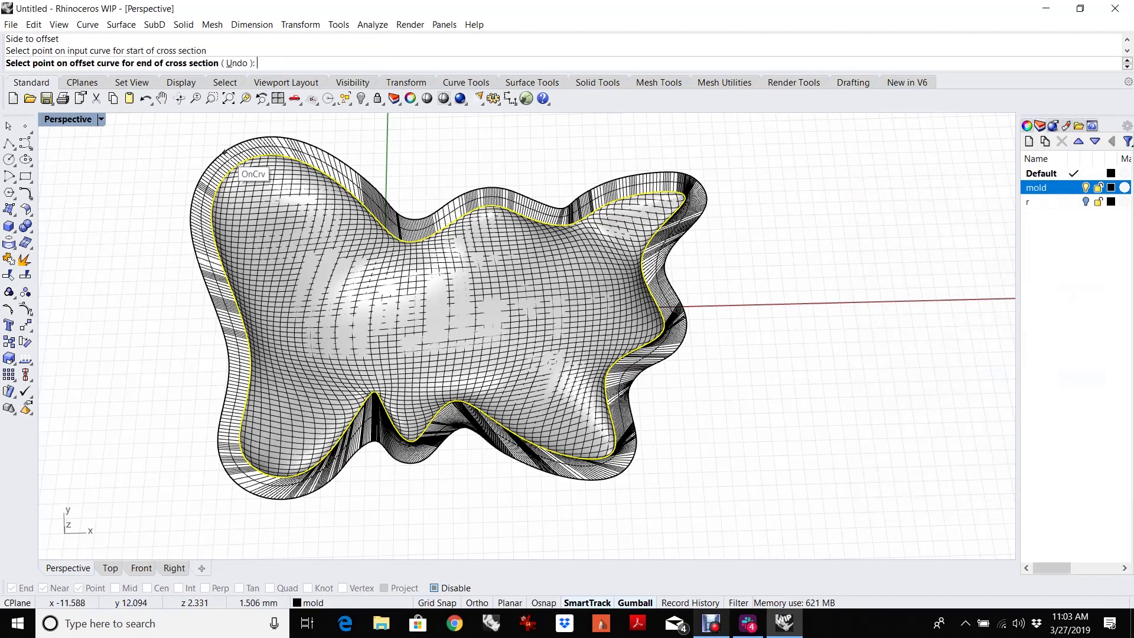
pyautogui.click(224, 152)
pyautogui.click(278, 474)
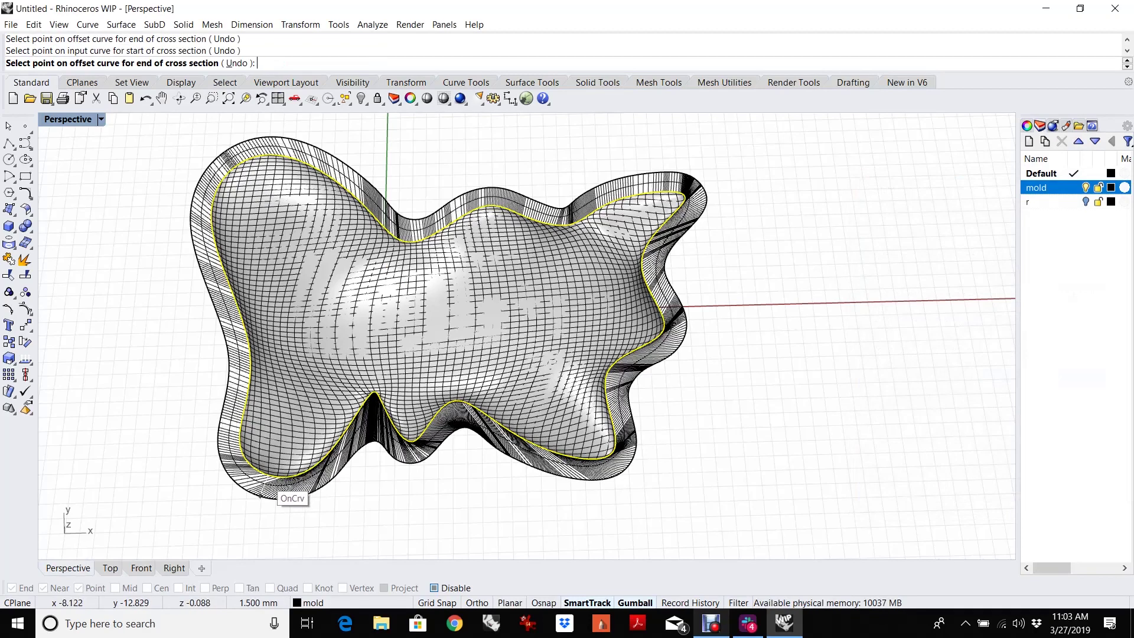
pyautogui.click(260, 495)
pyautogui.click(339, 466)
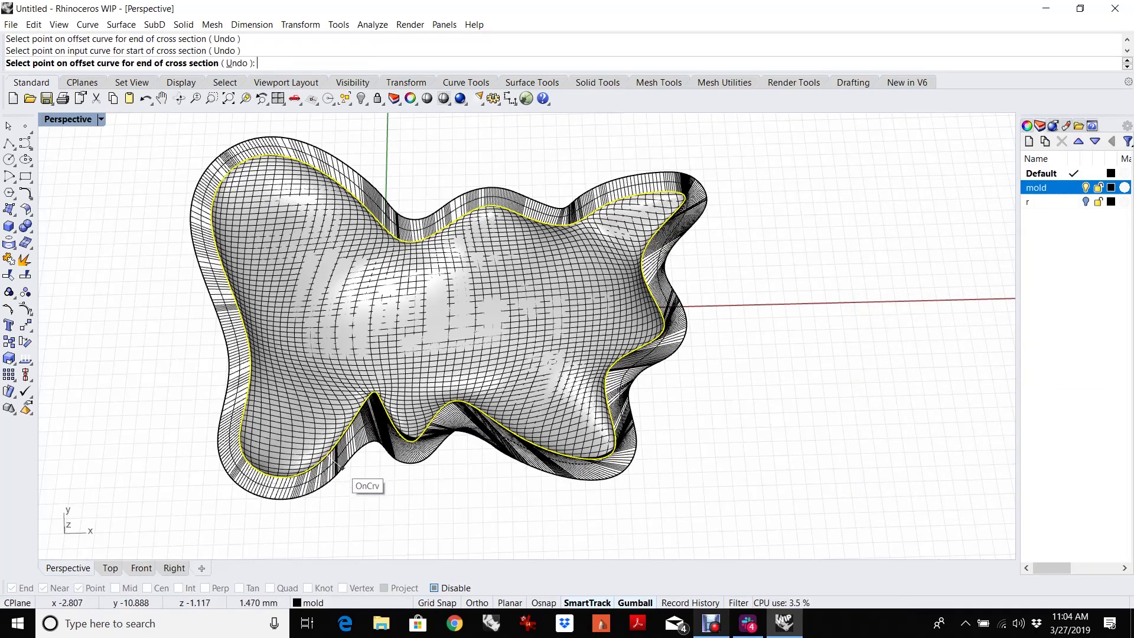
pyautogui.click(339, 465)
pyautogui.click(391, 448)
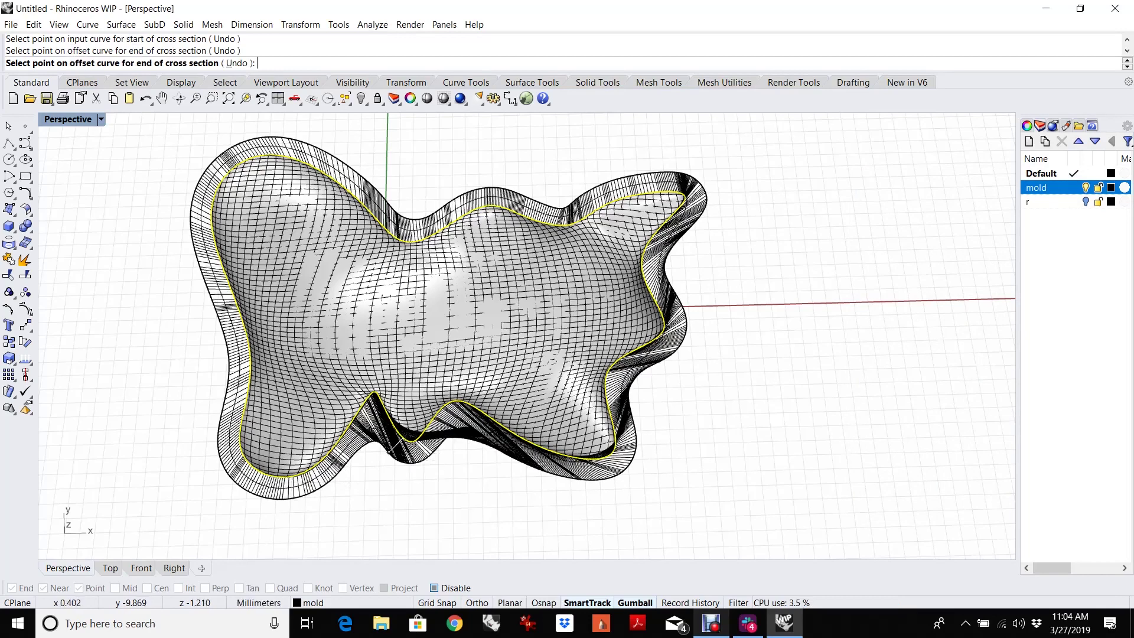
pyautogui.click(414, 462)
pyautogui.click(446, 455)
pyautogui.click(549, 472)
pyautogui.click(515, 432)
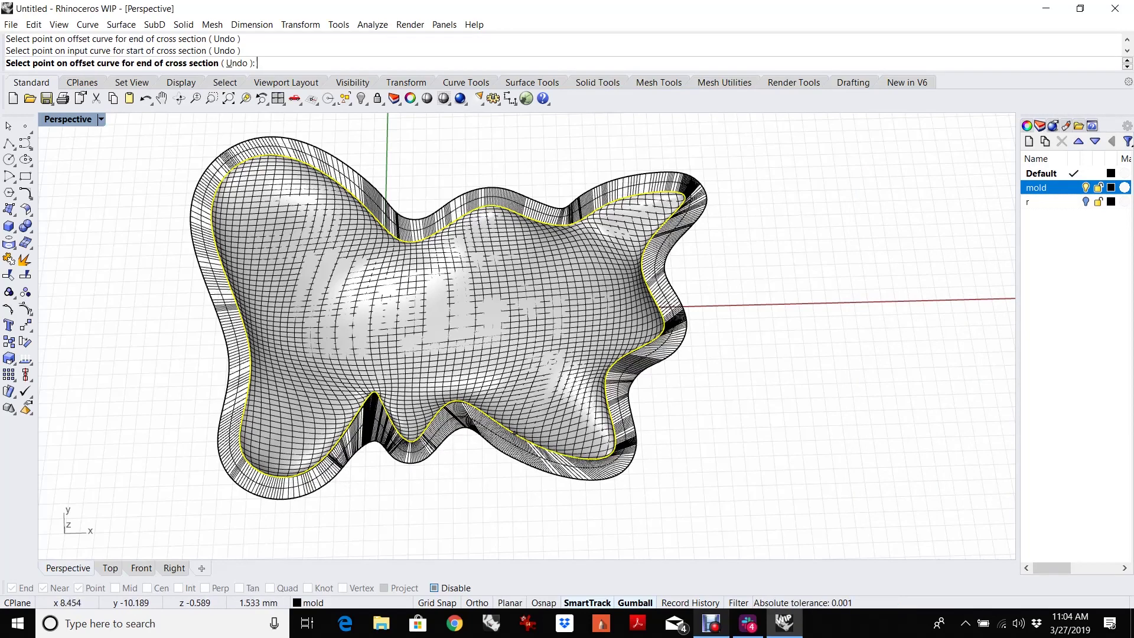
pyautogui.click(626, 475)
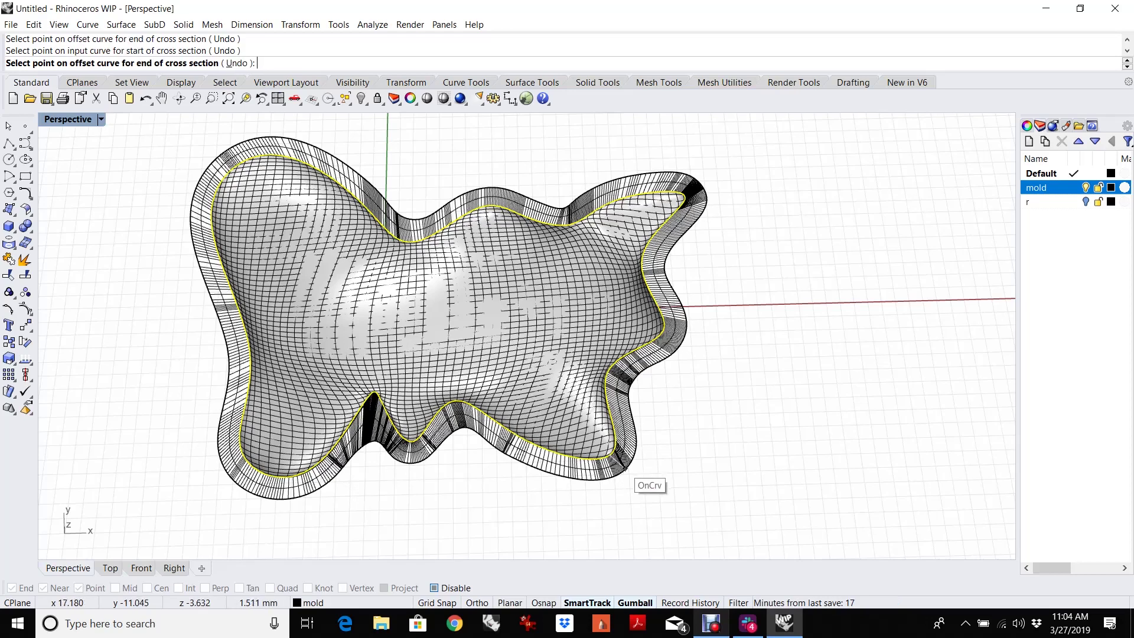
pyautogui.click(682, 335)
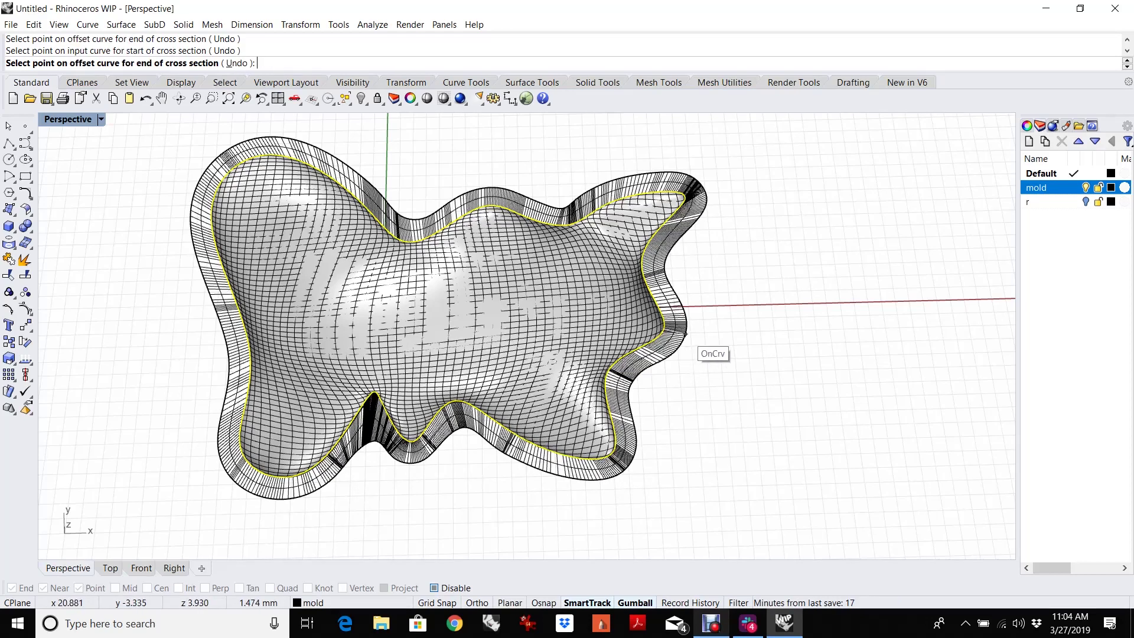
pyautogui.click(685, 335)
# Add cross-sections on the upper and left rim, then create the ribbon surface
pyautogui.scroll(5, 604, 199)
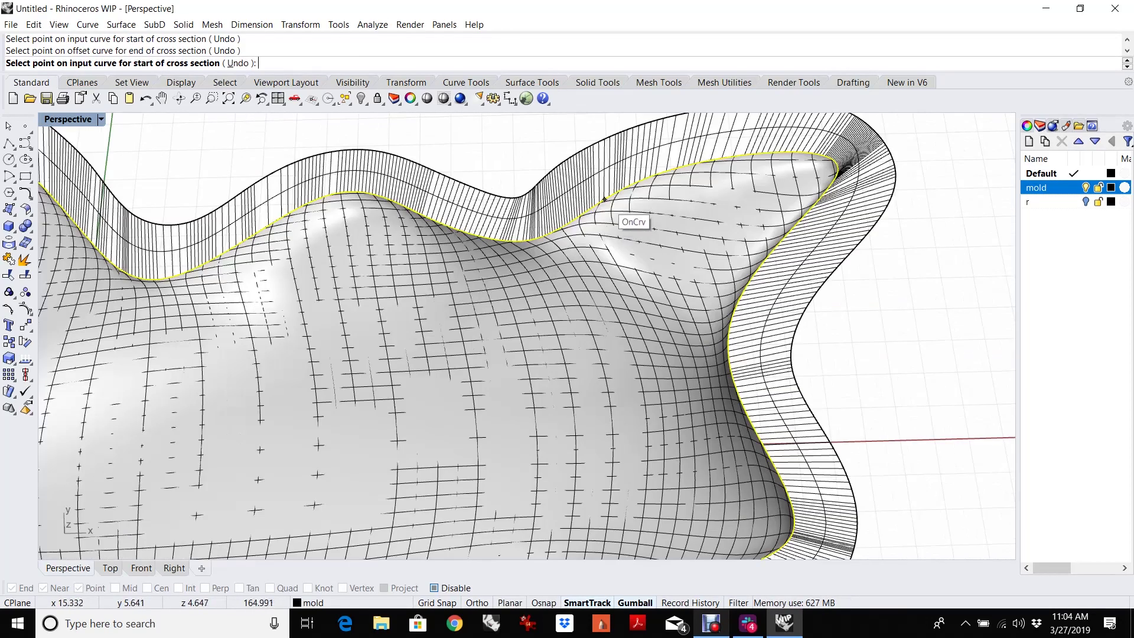
pyautogui.click(604, 200)
pyautogui.click(583, 170)
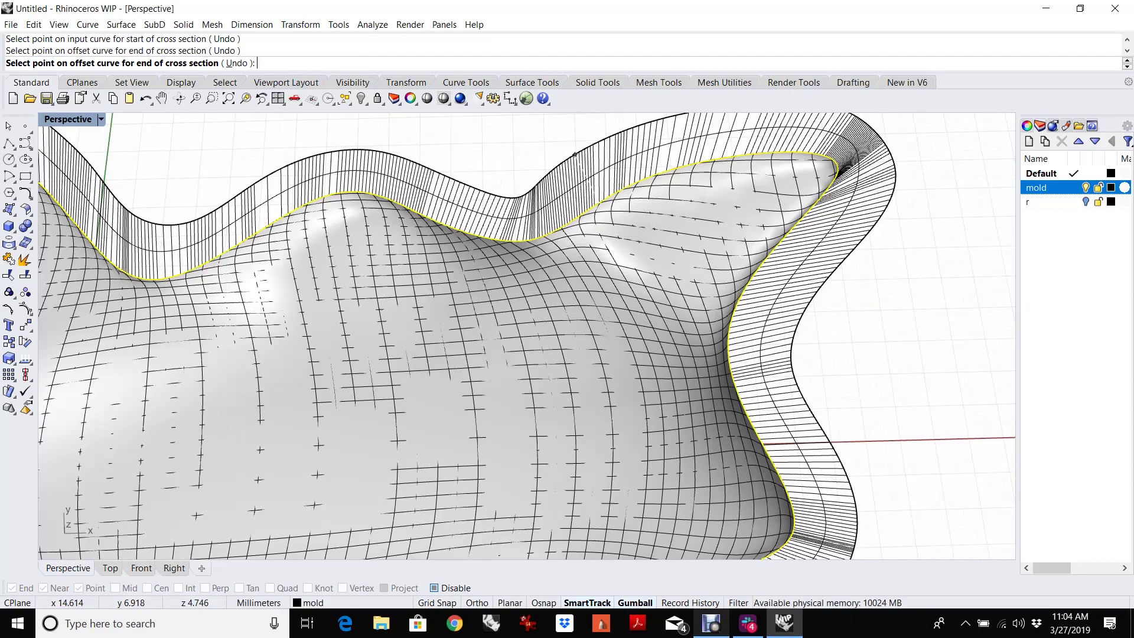
pyautogui.click(434, 221)
pyautogui.click(449, 189)
pyautogui.scroll(-5, 519, 290)
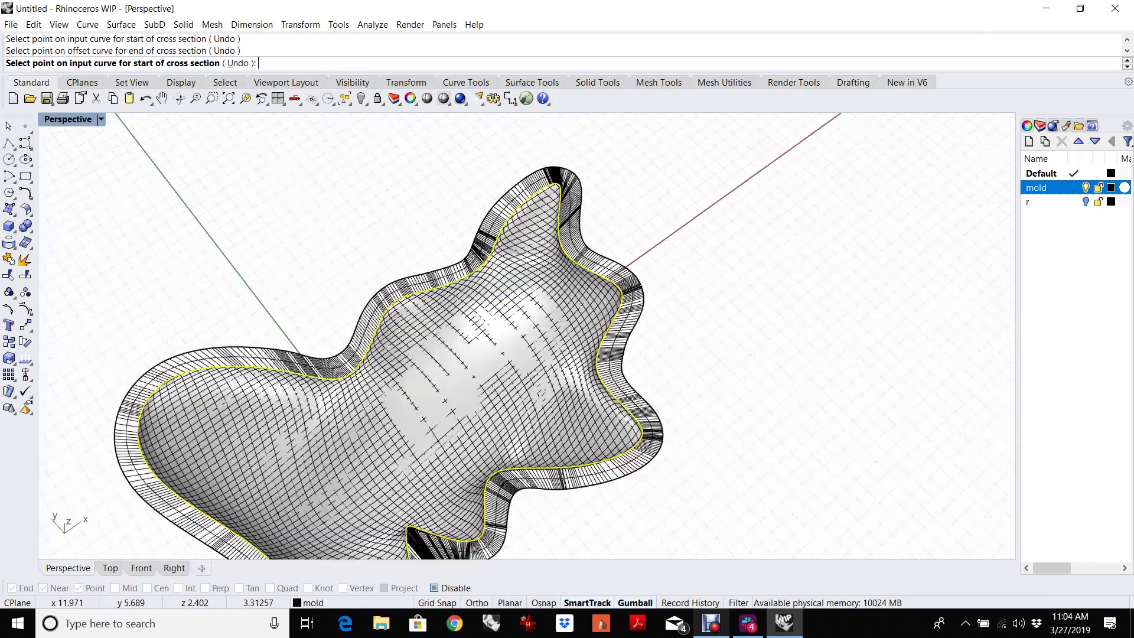
pyautogui.moveTo(519, 289); pyautogui.dragTo(390, 413, button='right')
pyautogui.click(301, 302)
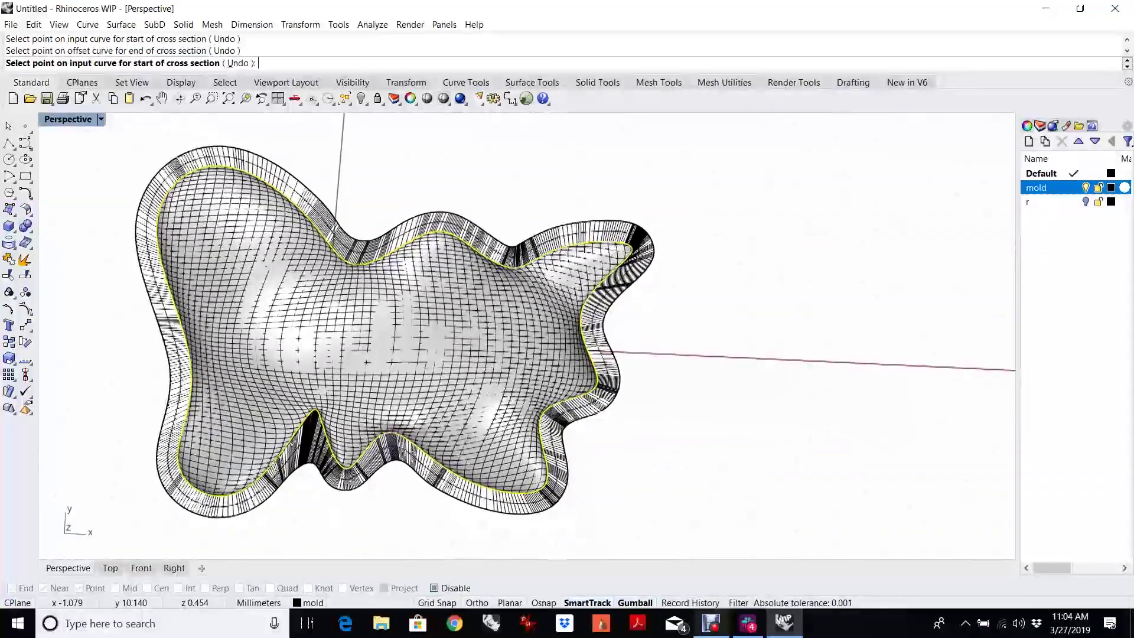
pyautogui.moveTo(419, 340); pyautogui.dragTo(408, 284, button='right')
pyautogui.press('Return')
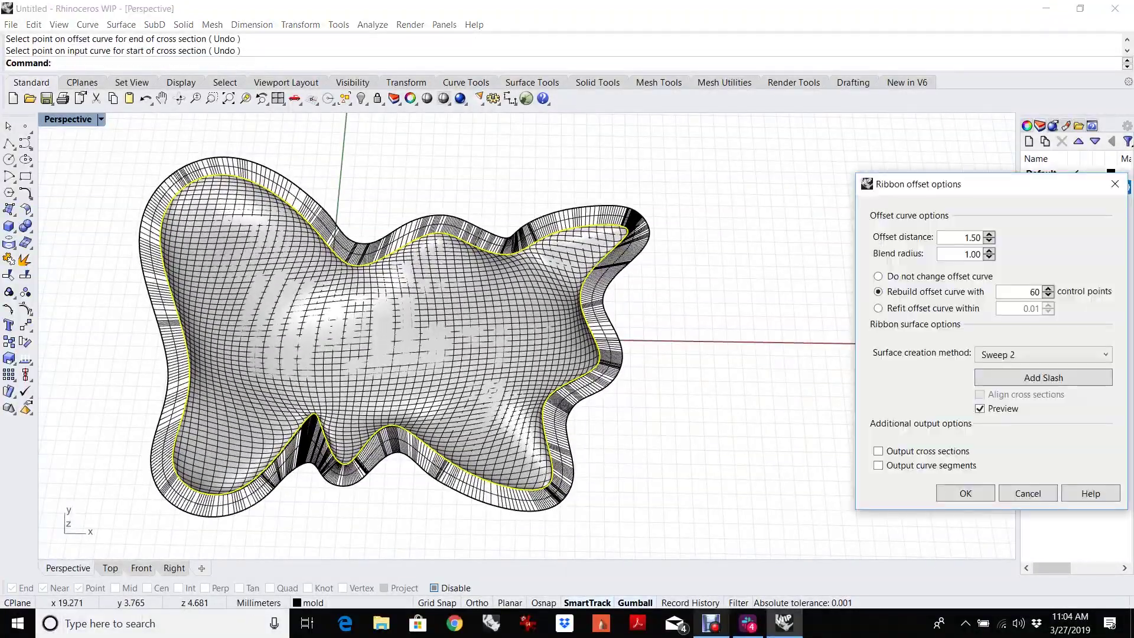
pyautogui.press('Return')
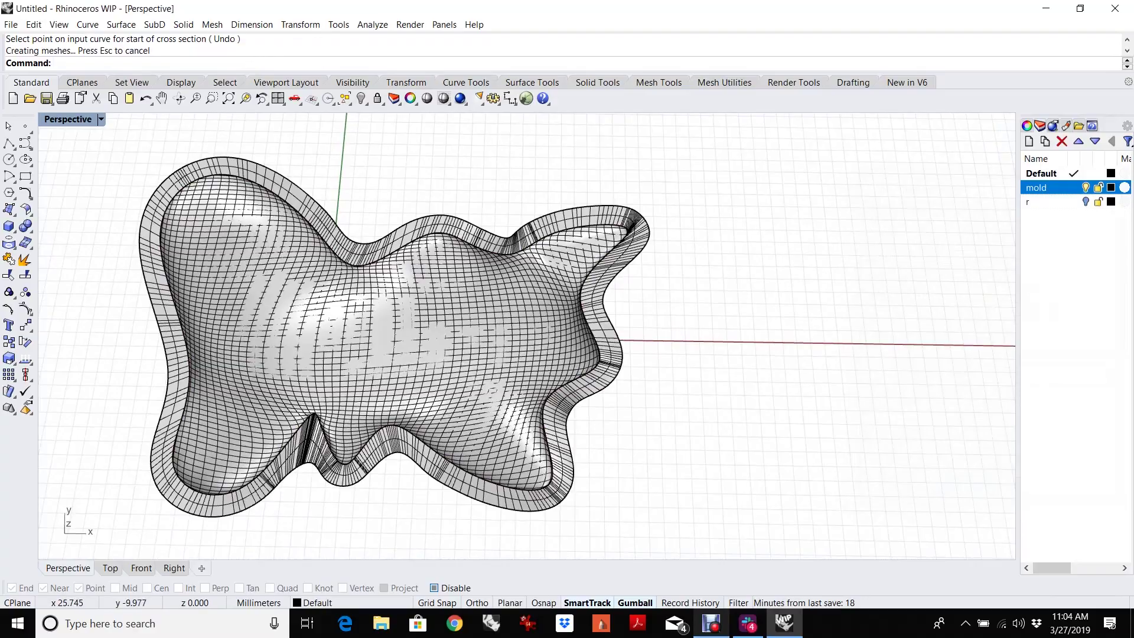
# Copy and paste the mold's boundary curve, then scale the copy by 2
pyautogui.moveTo(408, 284); pyautogui.dragTo(407, 195, button='right')
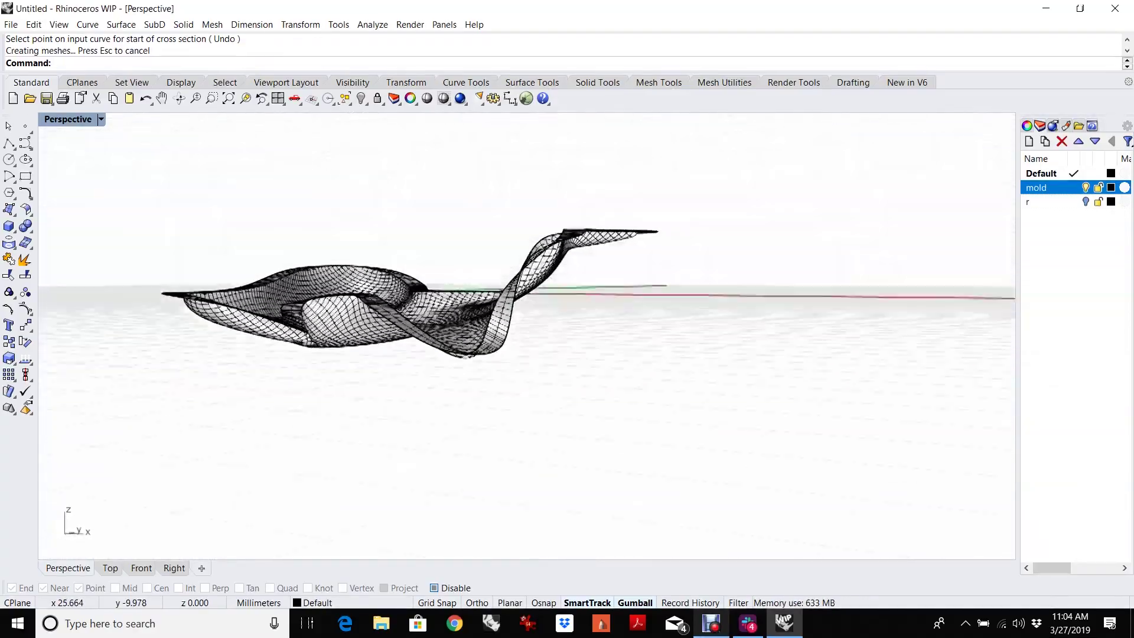
pyautogui.moveTo(532, 354)
pyautogui.mouseDown(button='right')
pyautogui.moveTo(508, 390)
pyautogui.moveTo(479, 392)
pyautogui.mouseUp(button='right')
pyautogui.click(479, 392)
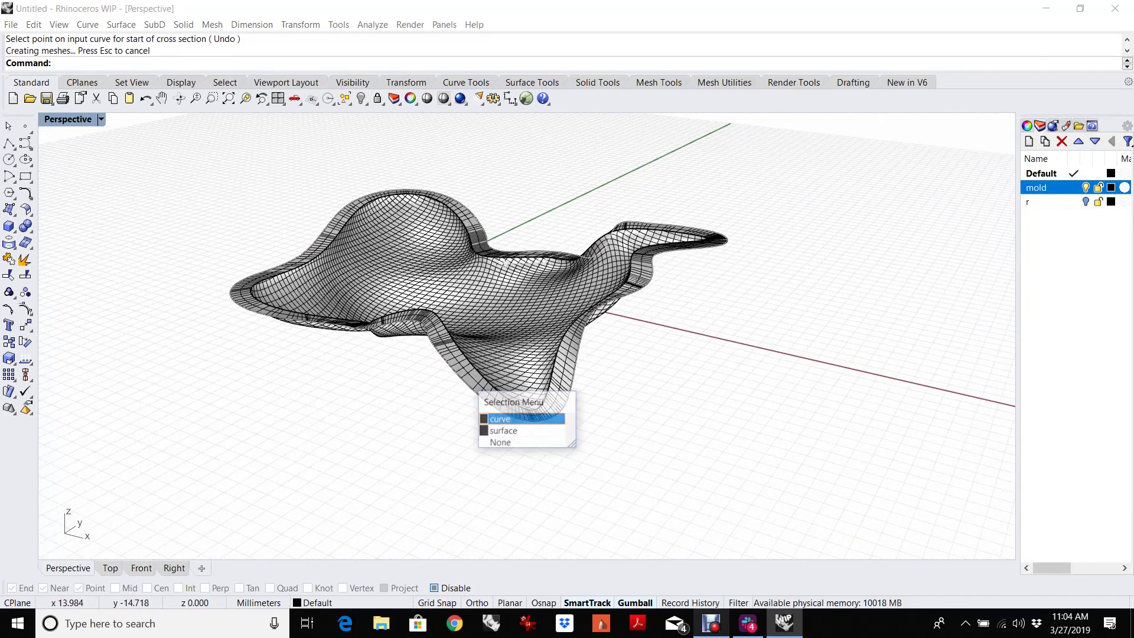
pyautogui.click(522, 419)
pyautogui.moveTo(523, 419); pyautogui.dragTo(514, 440, button='right')
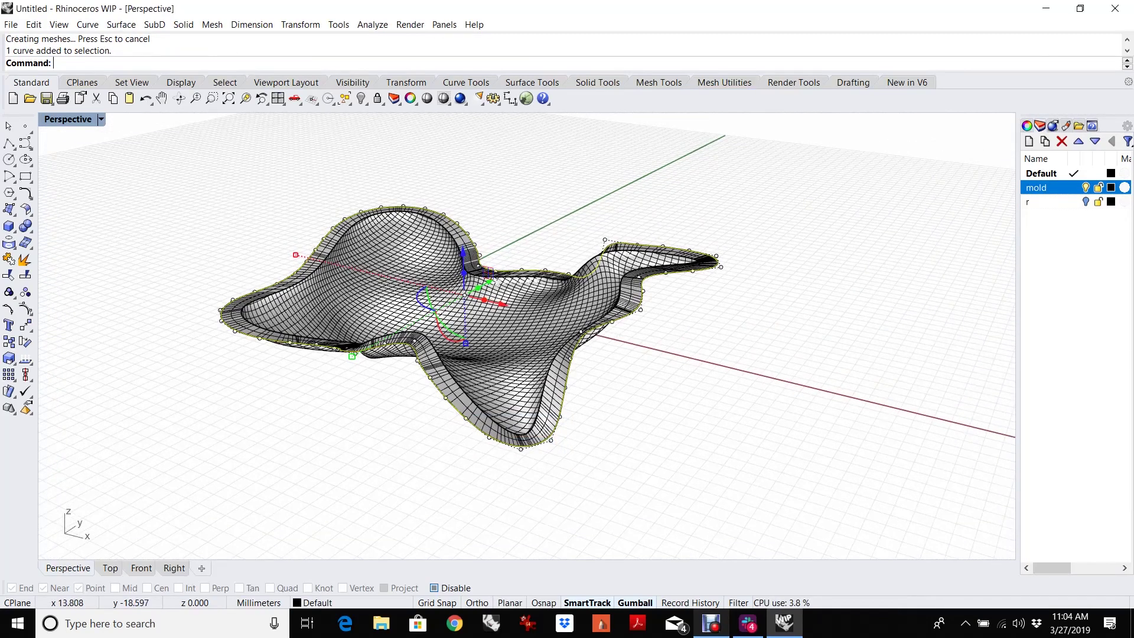
pyautogui.hotkey('ctrl', 'c')
pyautogui.hotkey('ctrl', 'v')
pyautogui.click(466, 343)
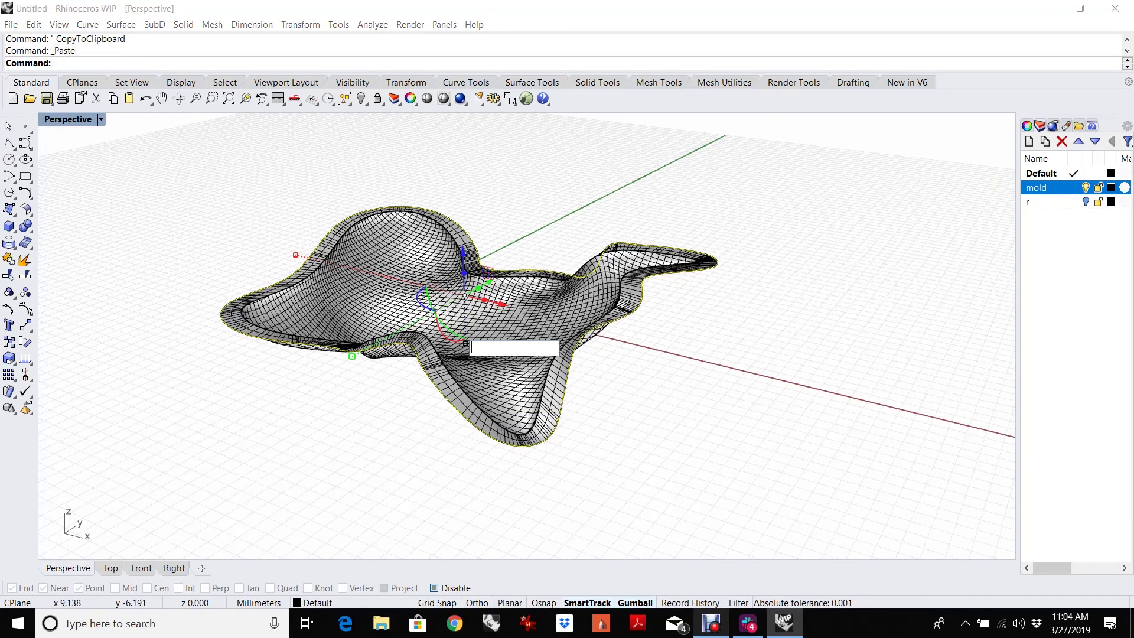
pyautogui.write('2')
pyautogui.press('Return')
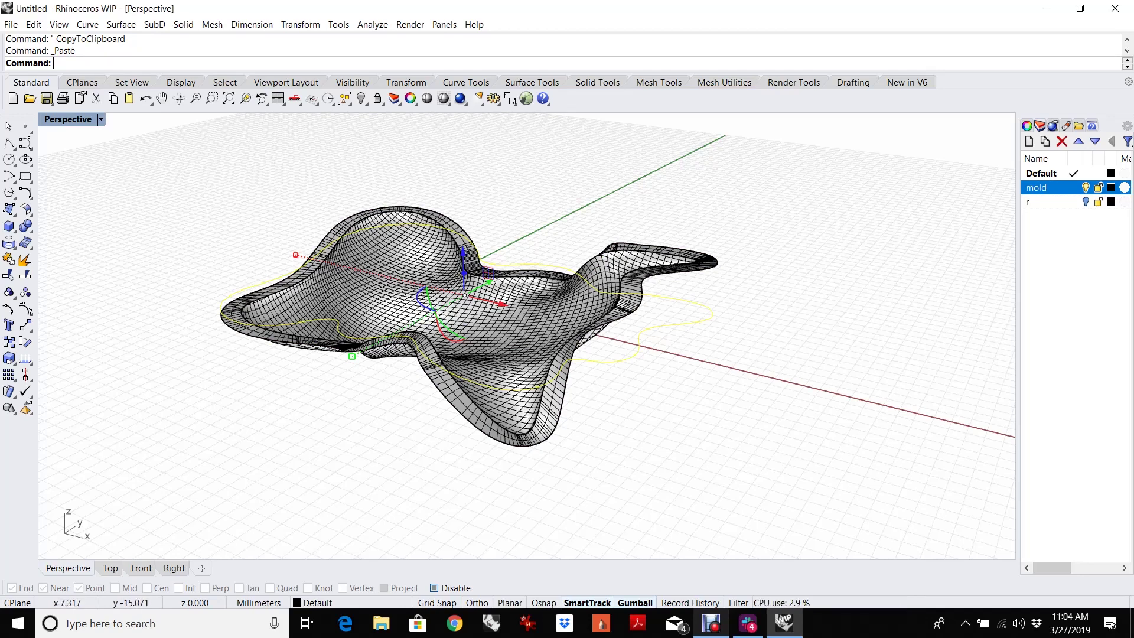
# Offset the cavity outline 1 unit to the outside
pyautogui.click(26, 193)
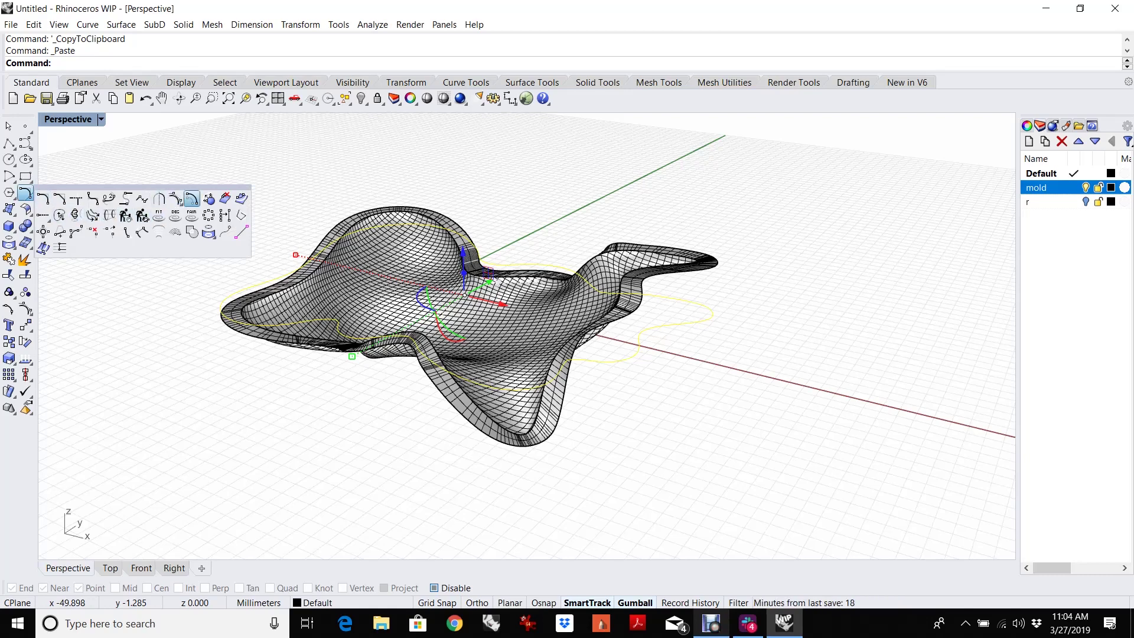
pyautogui.click(191, 199)
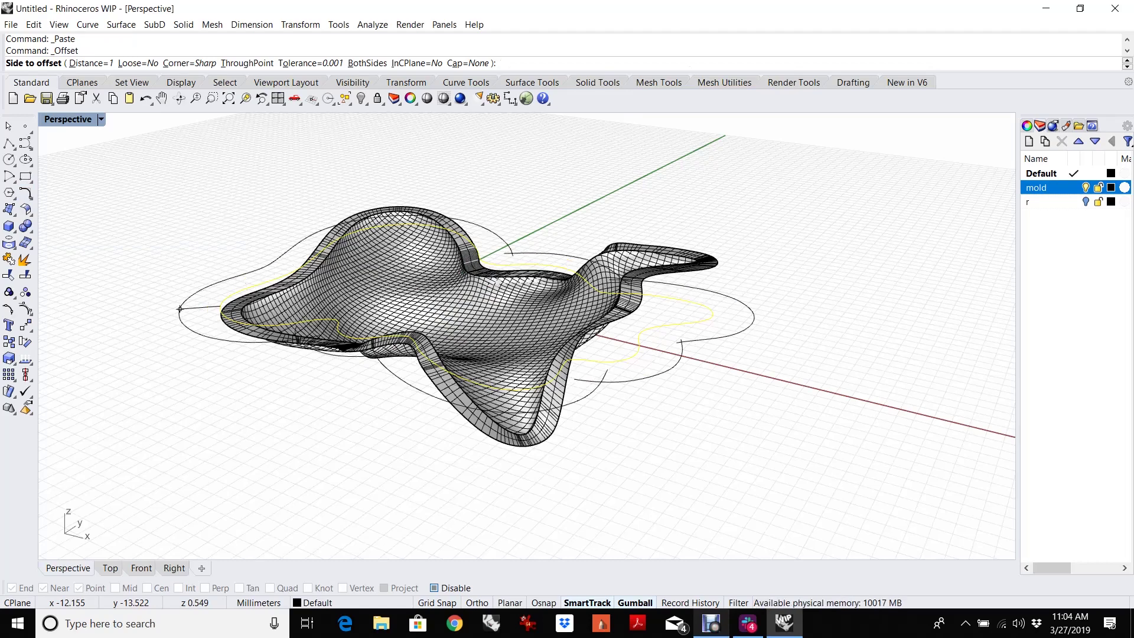
pyautogui.write('3')
pyautogui.press('Return')
pyautogui.click(190, 297)
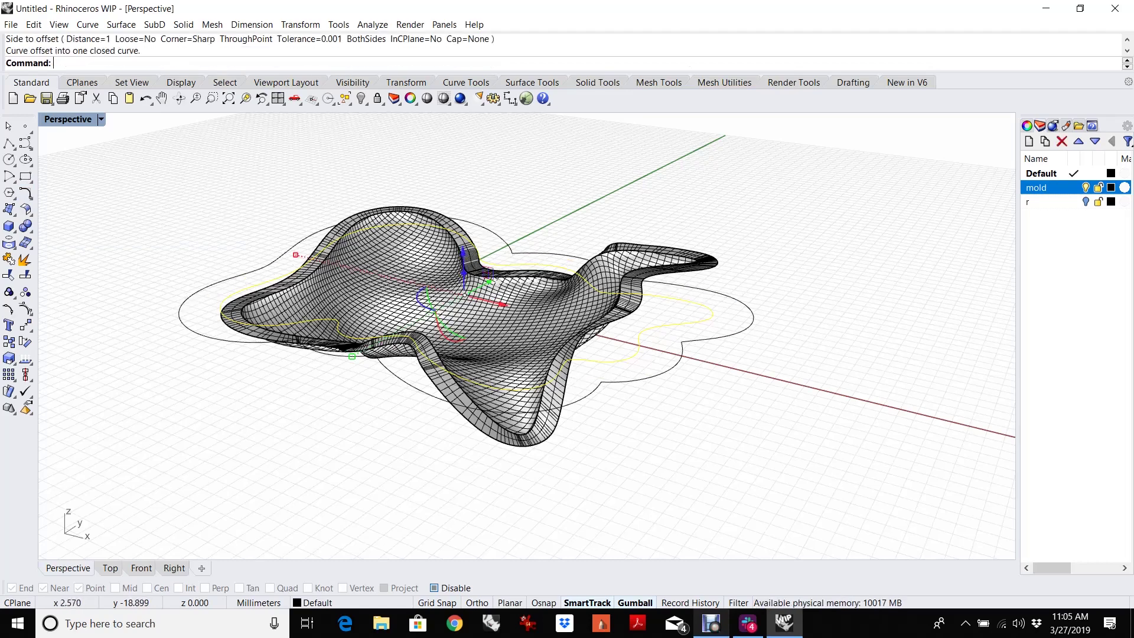
# Offset the new curve 5 units outside and select both offset curves
pyautogui.click(180, 306)
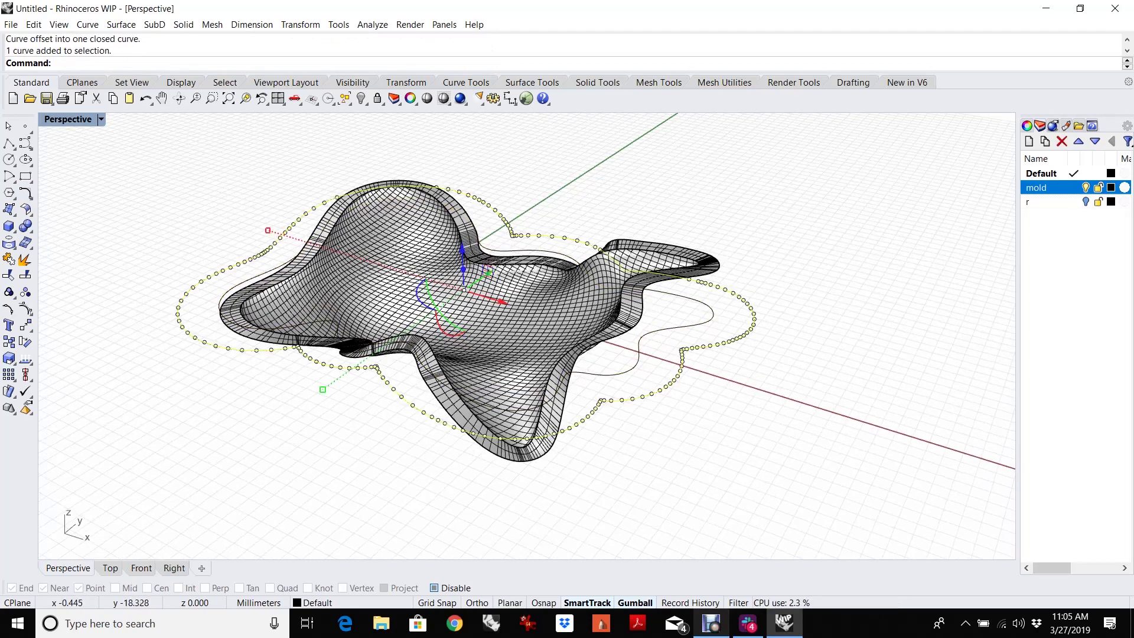
pyautogui.press('Return')
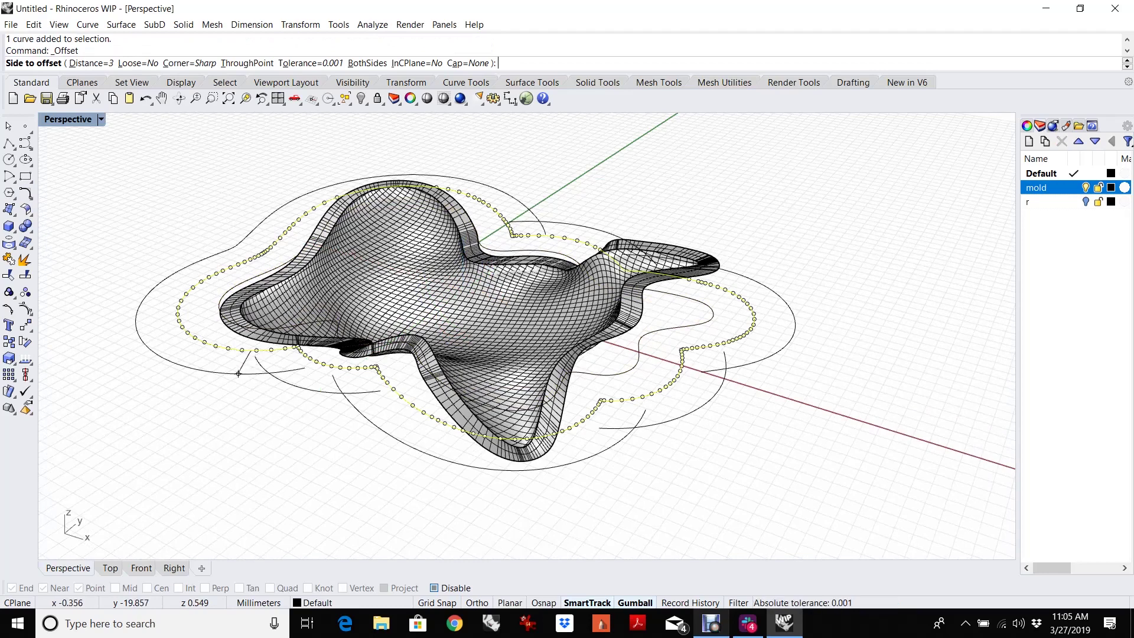
pyautogui.write('5')
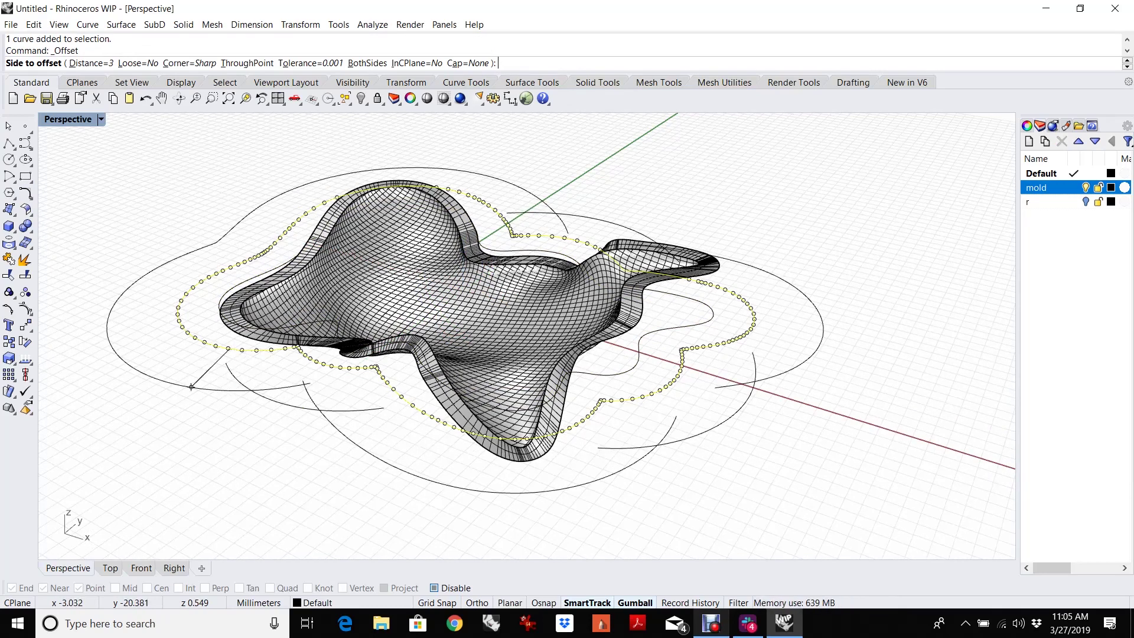
pyautogui.click(204, 369)
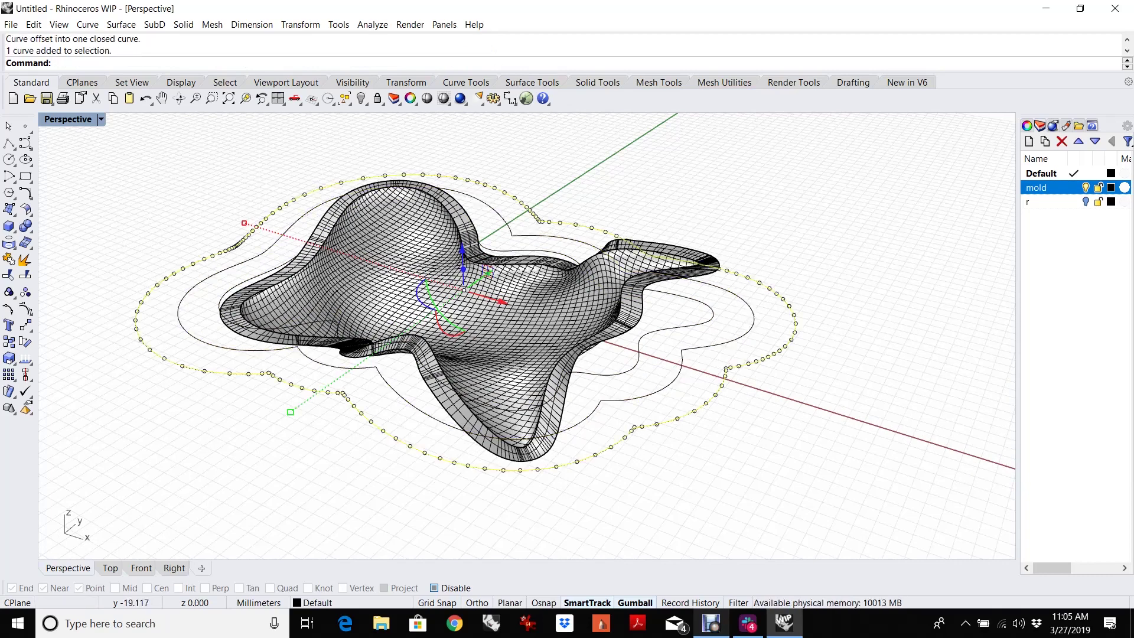
pyautogui.keyDown('shift'); pyautogui.click(194, 334); pyautogui.keyUp('shift')
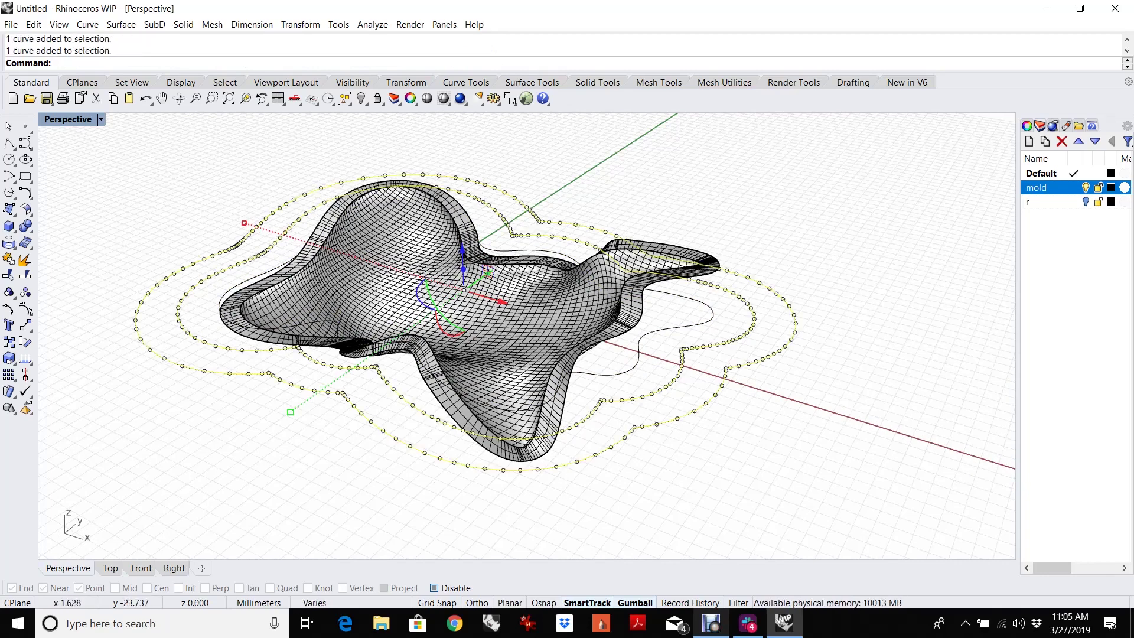
# Rebuild both offset curves as degree 3 with 50 control points each
pyautogui.write('Rebuild')
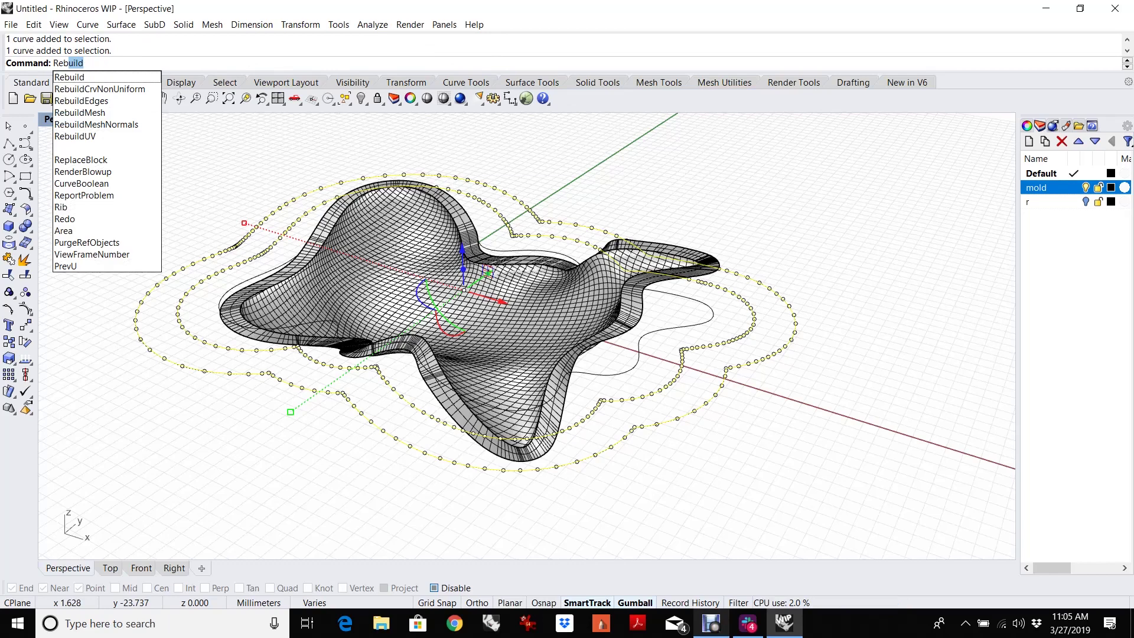
pyautogui.press('Return')
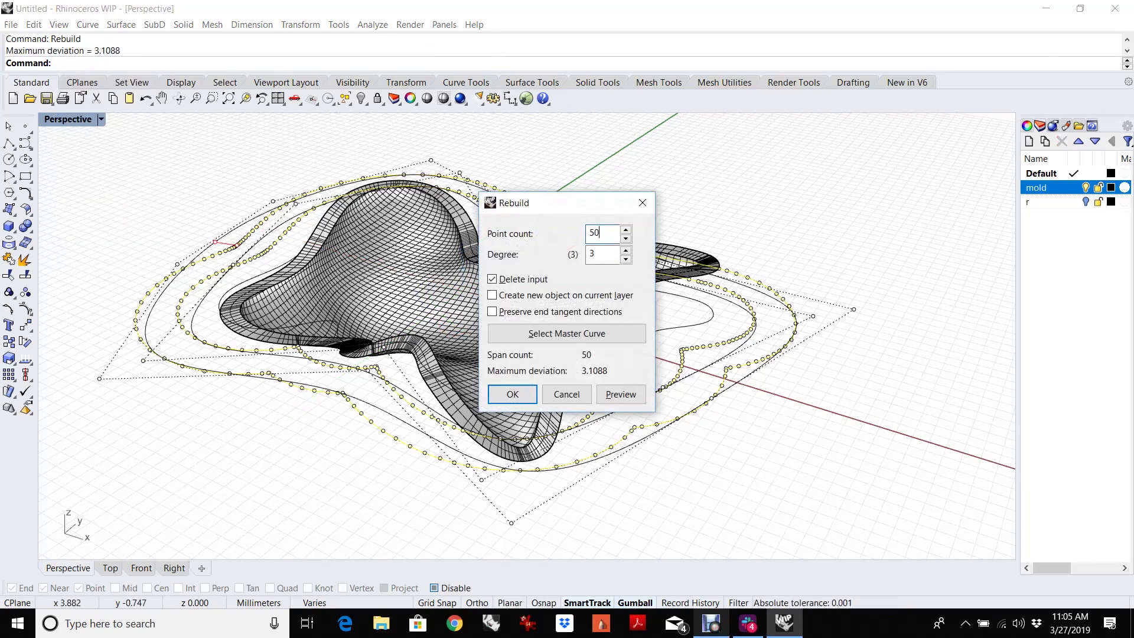
pyautogui.press('Return')
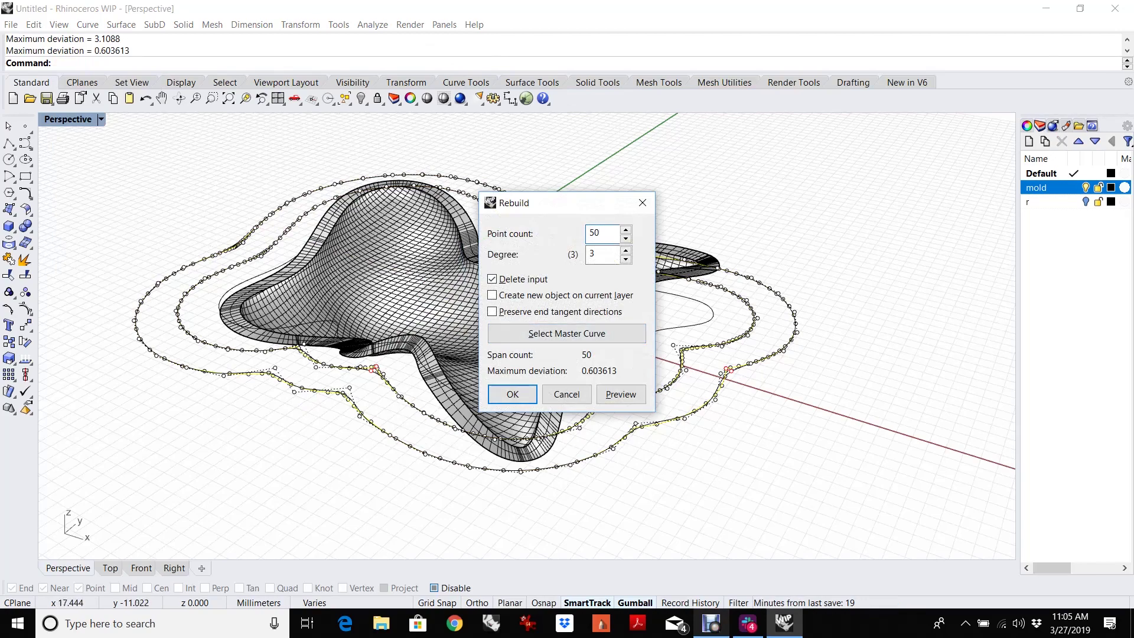
pyautogui.press('Return')
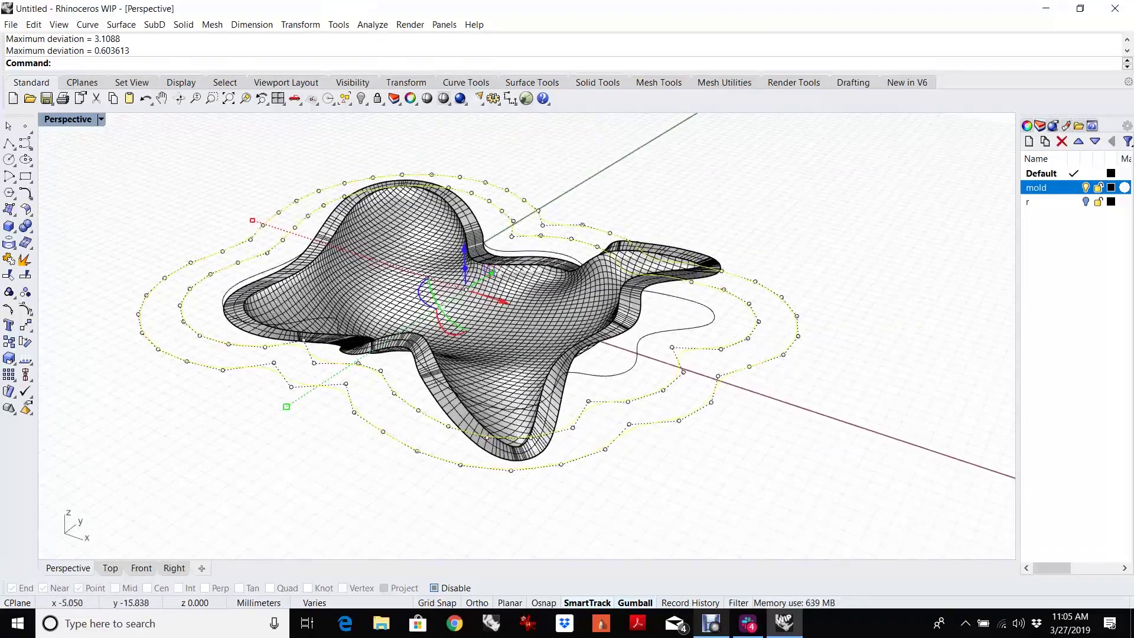
pyautogui.click(10, 209)
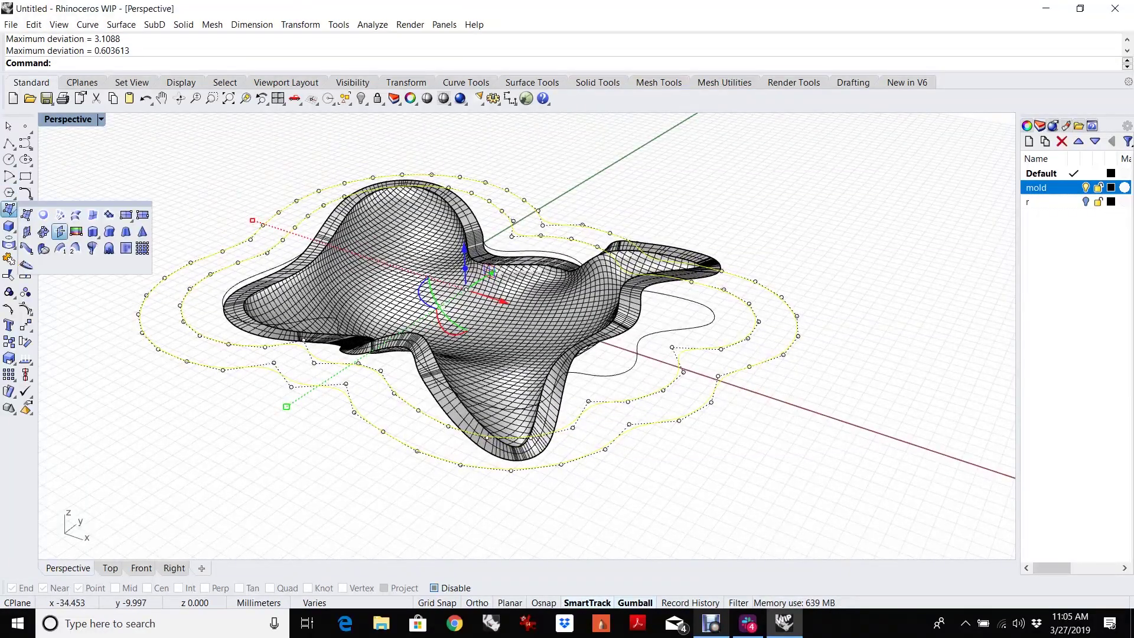
# Fill between the offset curves with a planar surface and untrim it to a full rectangular plate
pyautogui.click(43, 214)
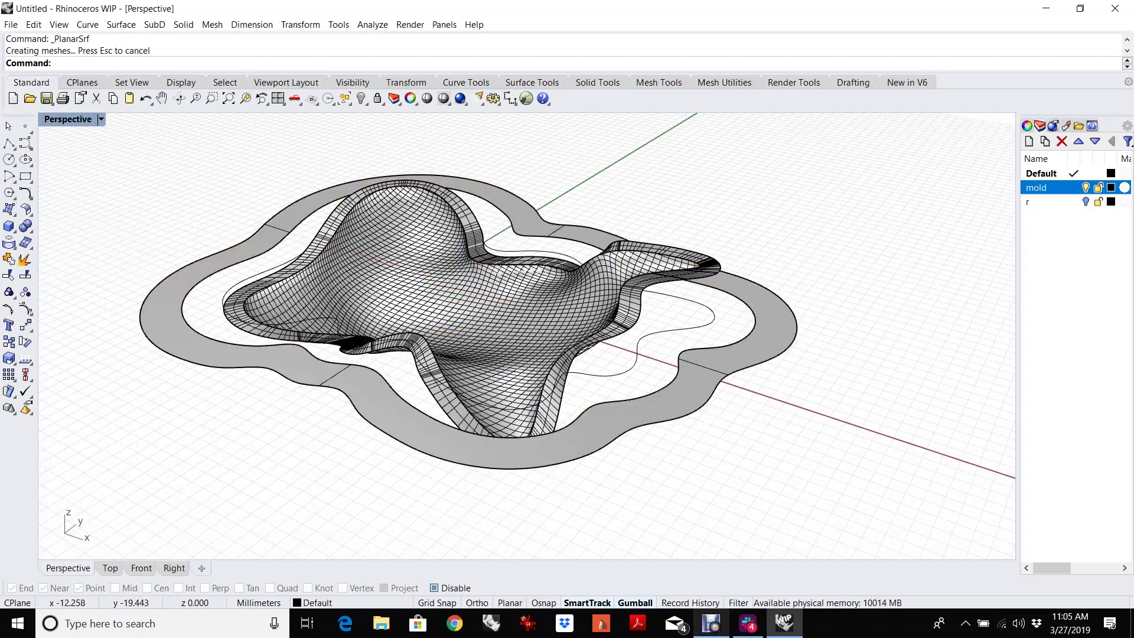
pyautogui.click(9, 275)
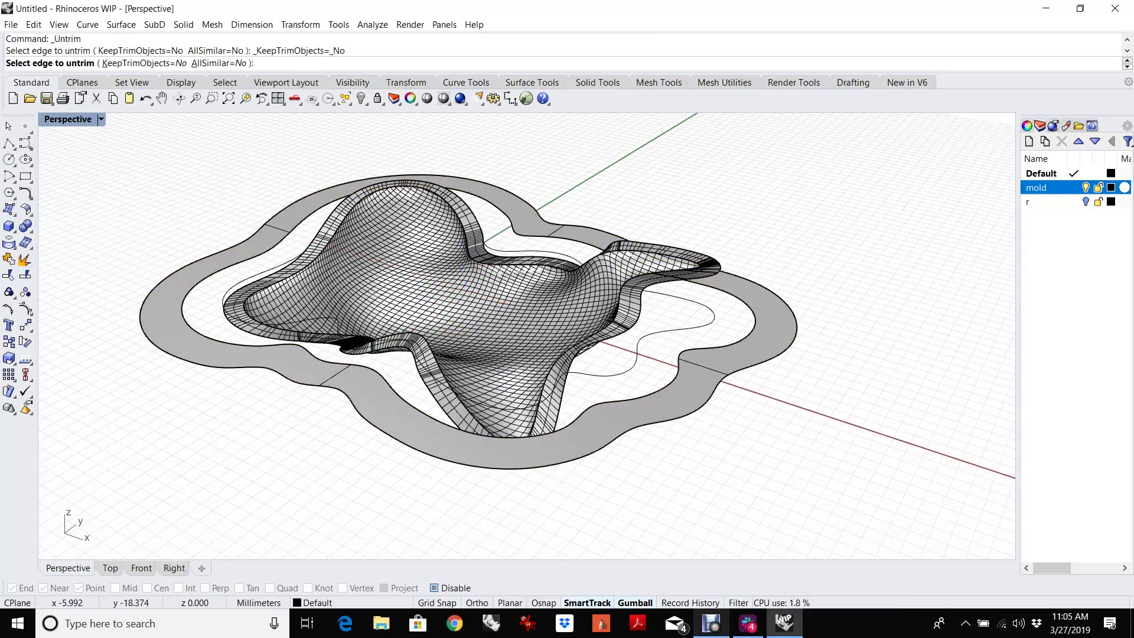
pyautogui.click(259, 370)
pyautogui.moveTo(531, 330)
pyautogui.mouseDown(button='right')
pyautogui.moveTo(566, 331)
pyautogui.moveTo(549, 330)
pyautogui.moveTo(567, 319)
pyautogui.mouseUp(button='right')
pyautogui.write('selc')
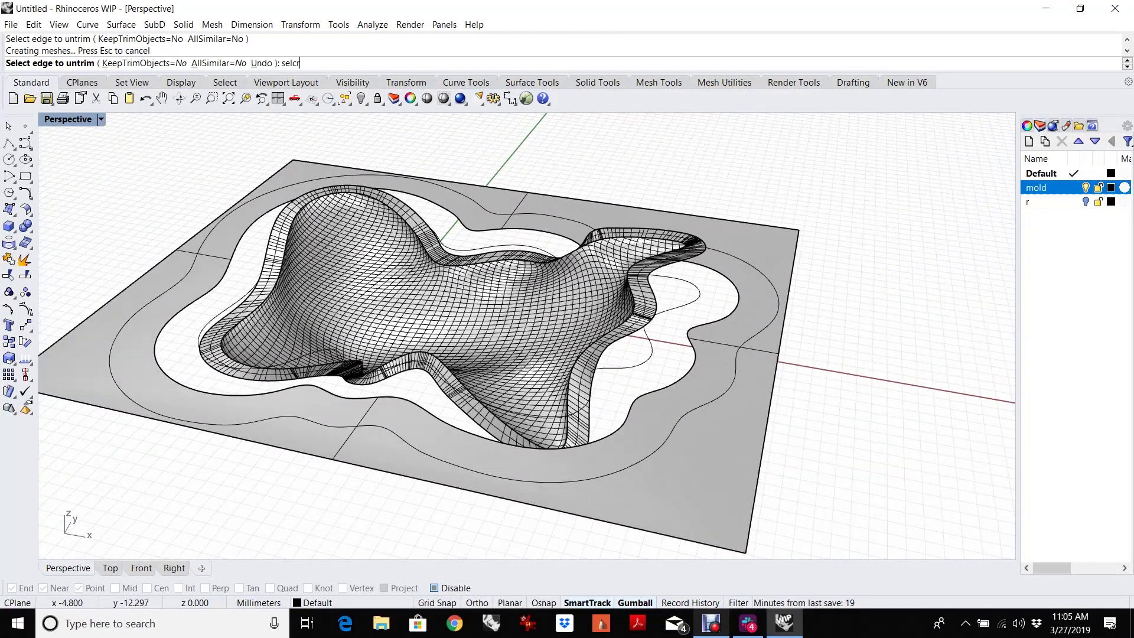
# Select all curves with SelCrv and hide them
pyautogui.write('v')
pyautogui.press('Return')
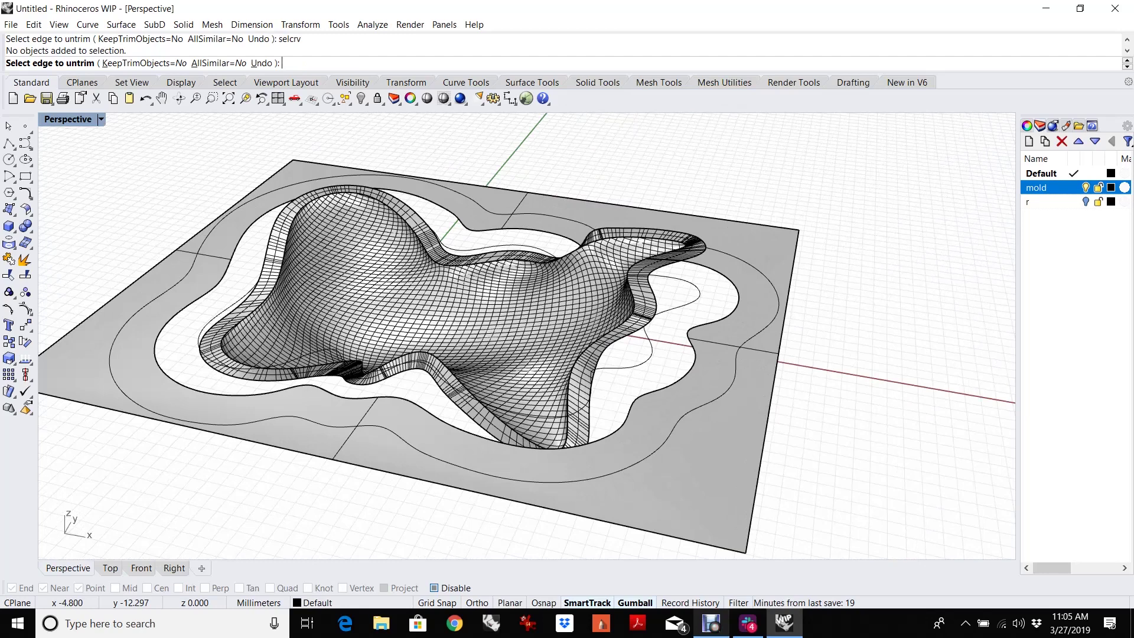
pyautogui.press('Escape')
pyautogui.write('S')
pyautogui.press('Return')
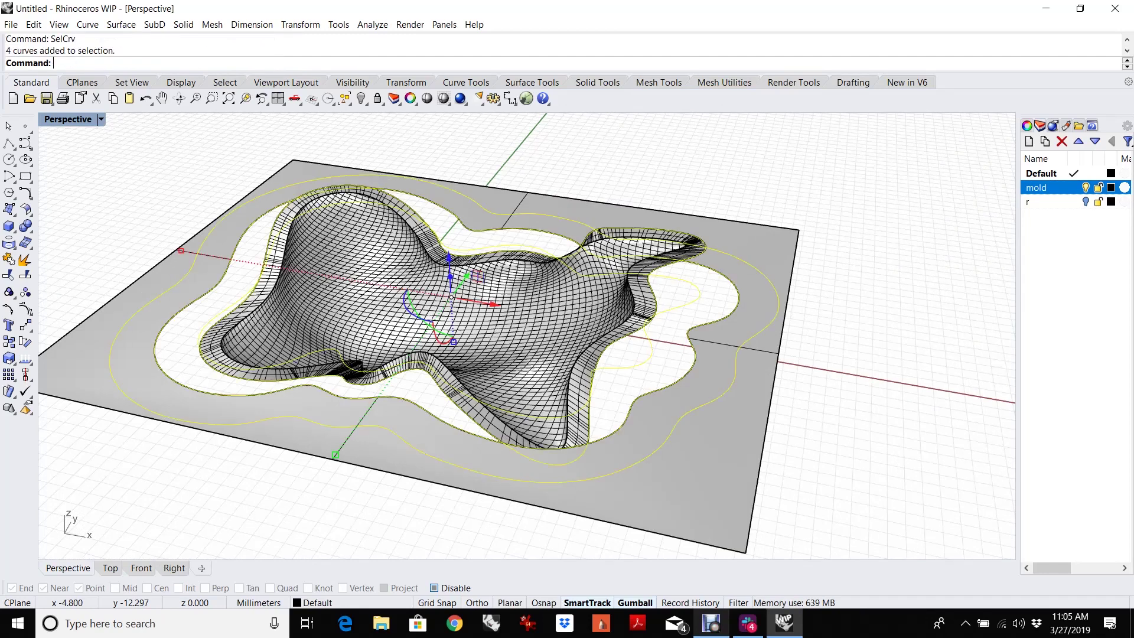
pyautogui.press('Return')
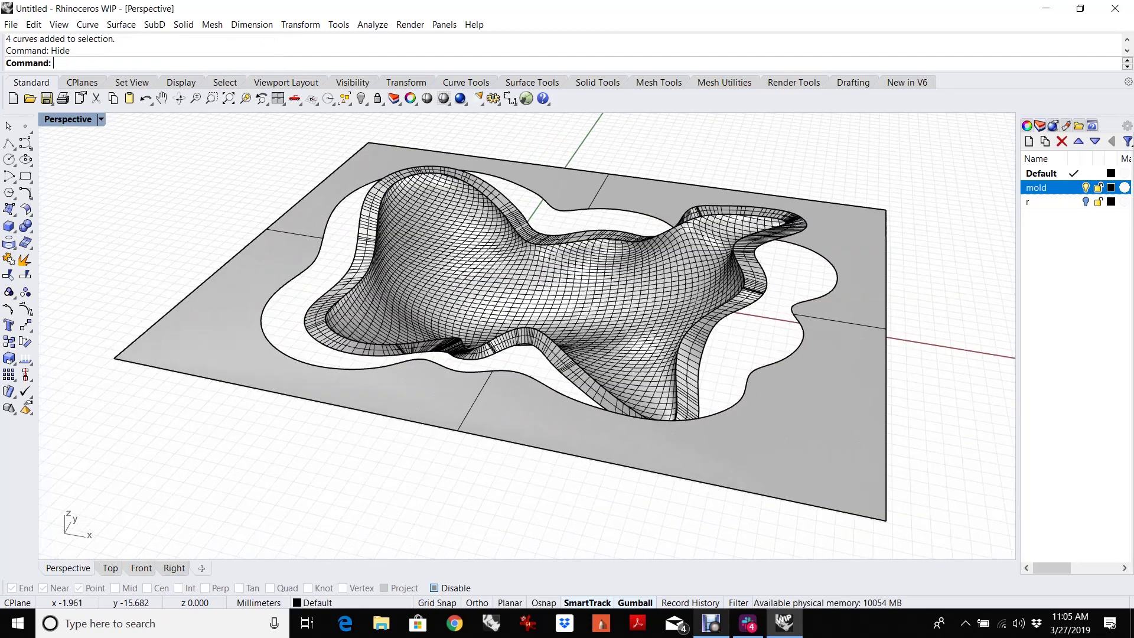
# Start a BlendSrf between the hole edge and mold rim, with Tangency at both edges
pyautogui.moveTo(307, 295); pyautogui.dragTo(342, 296, button='right')
pyautogui.middleClick(343, 295)
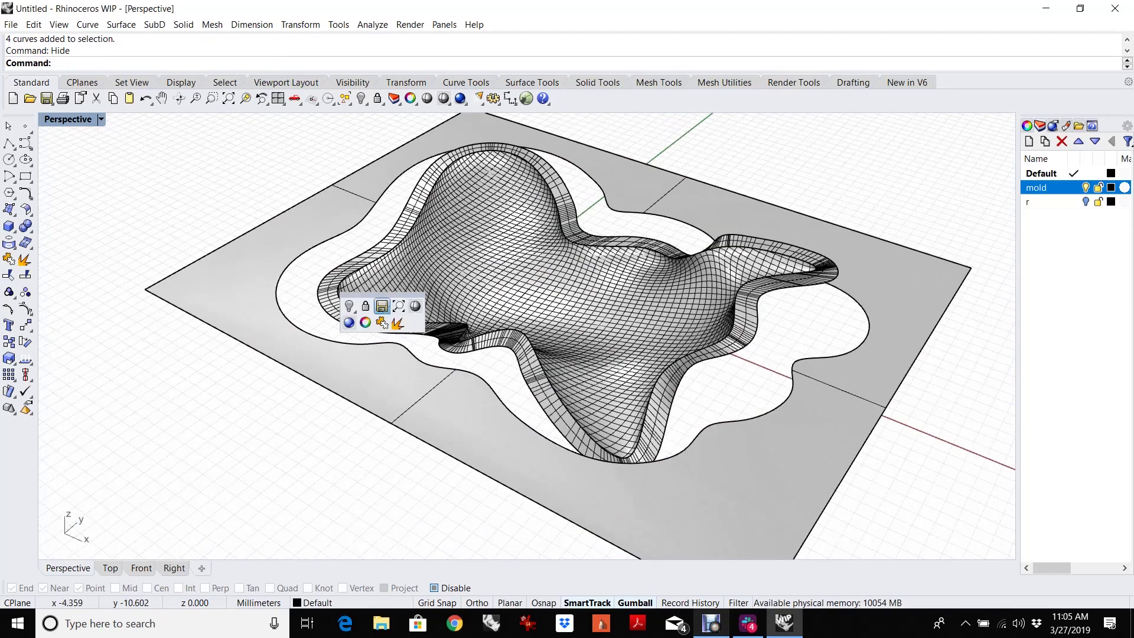
pyautogui.click(27, 211)
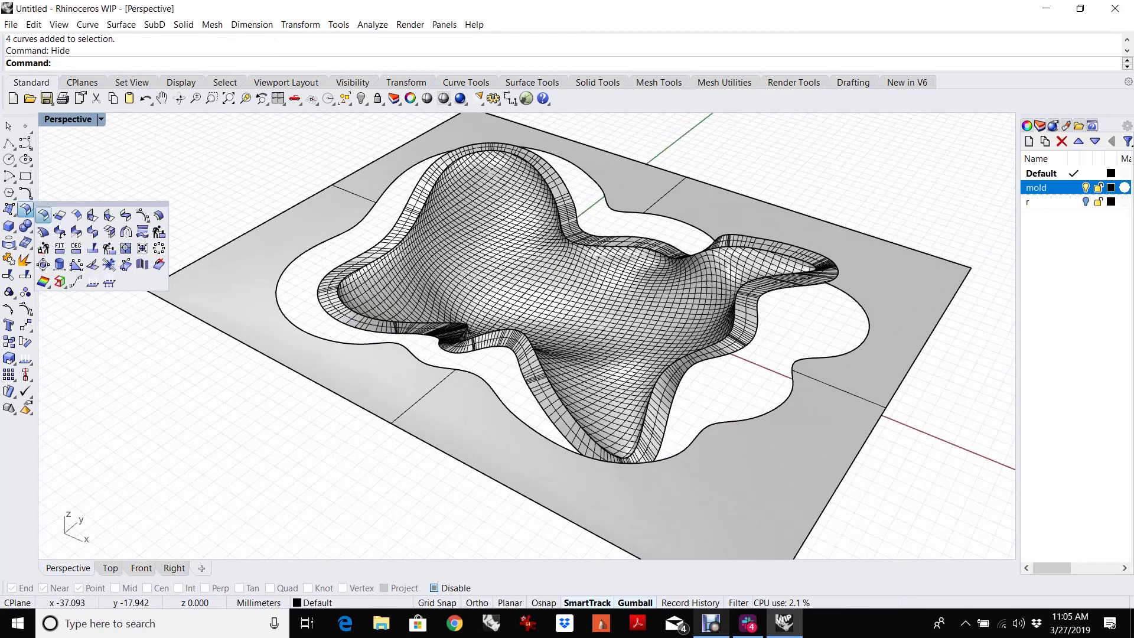
pyautogui.click(125, 215)
pyautogui.click(706, 233)
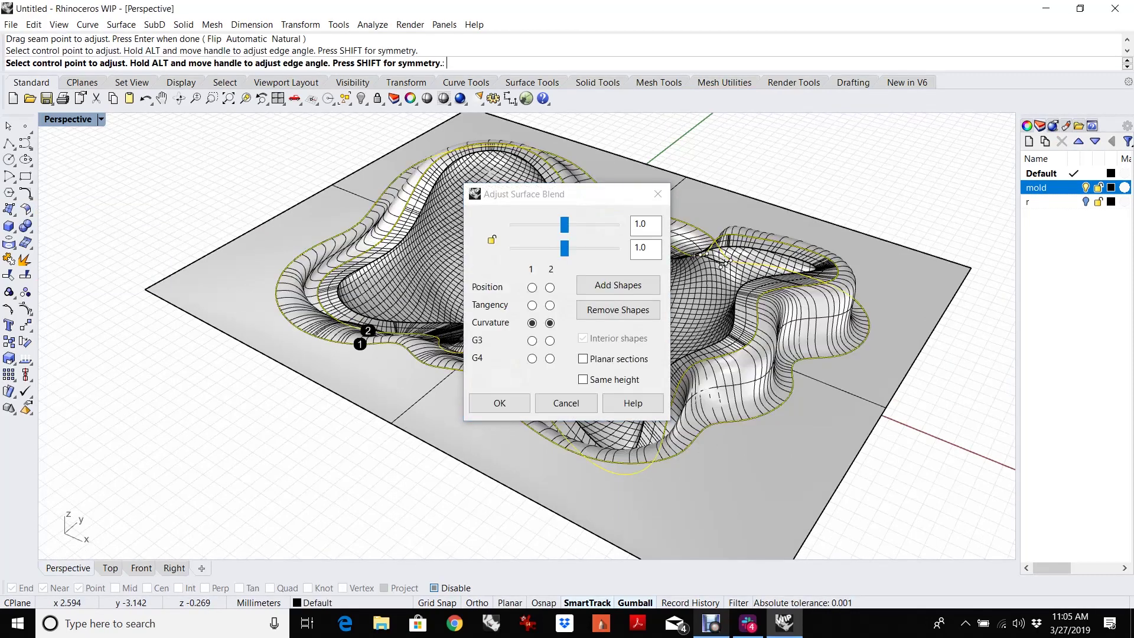
pyautogui.click(629, 315)
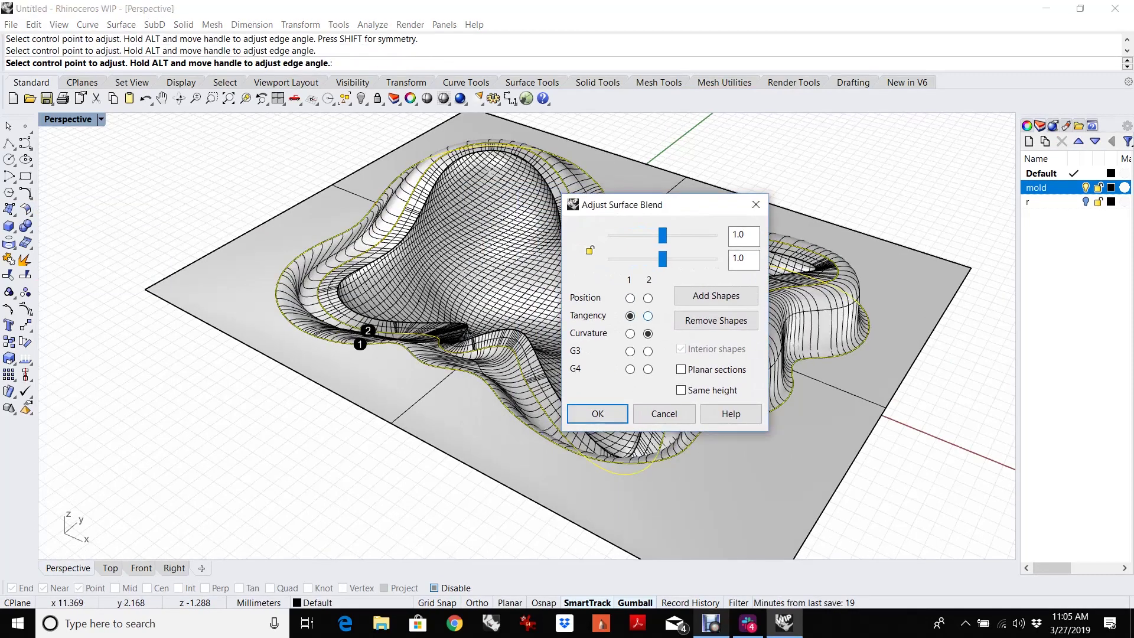
# Switch to the Top view and zoom to frame the blend
pyautogui.moveTo(495, 331); pyautogui.dragTo(494, 210, button='right')
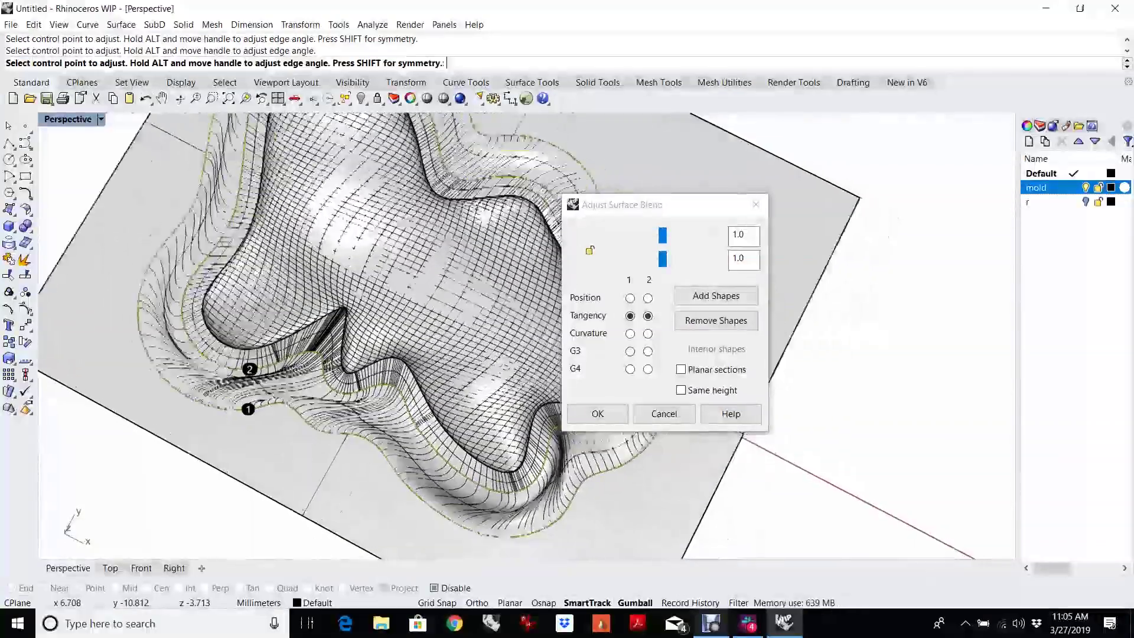
pyautogui.hotkey('ctrl', 'F1')
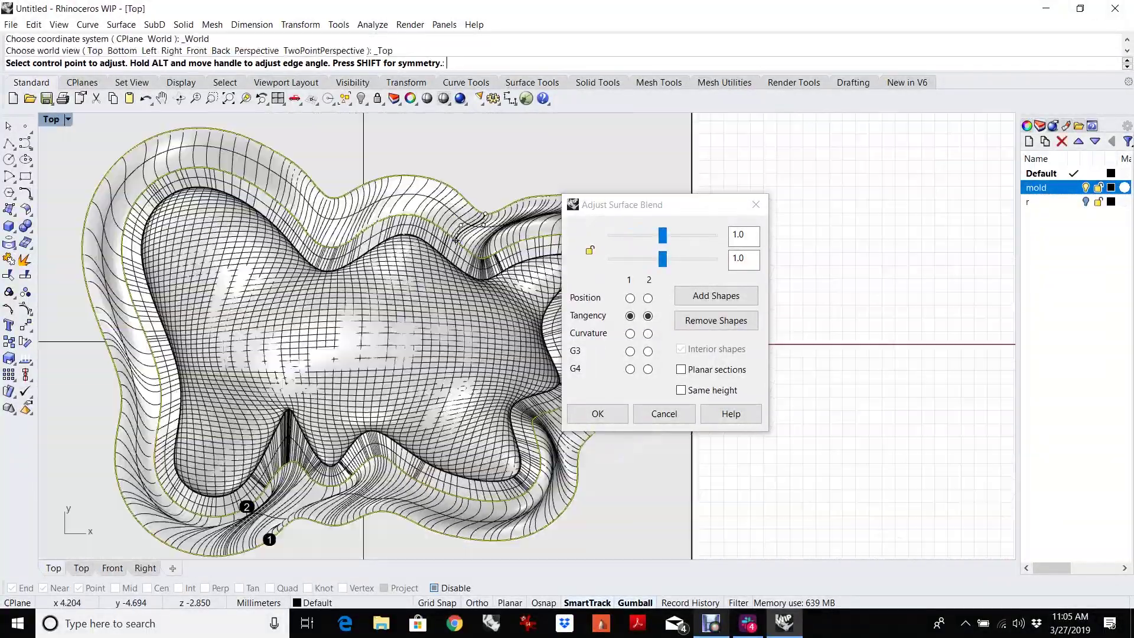
pyautogui.scroll(2, 455, 239)
pyautogui.scroll(4, 456, 239)
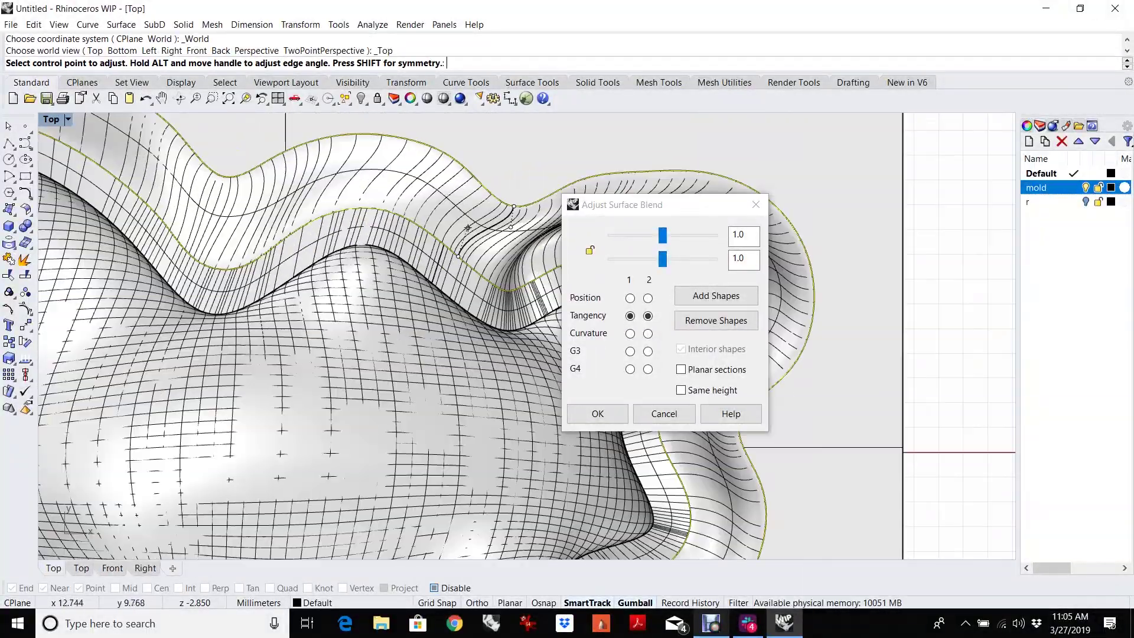
pyautogui.scroll(-1, 479, 238)
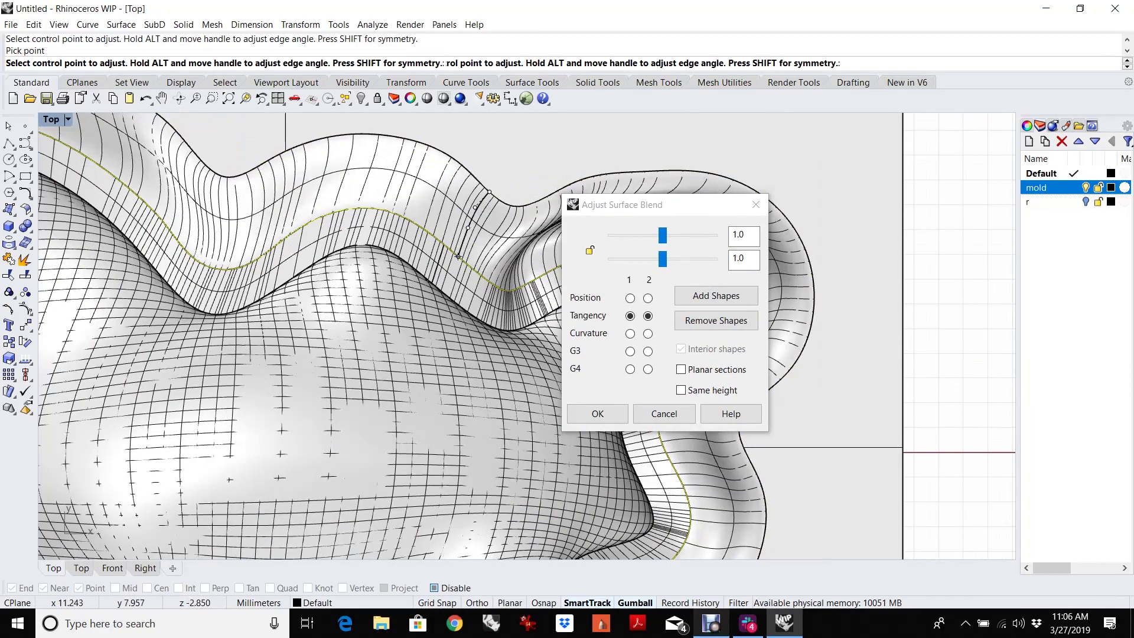
pyautogui.scroll(-3, 479, 238)
pyautogui.scroll(-2, 479, 238)
# Add the first blend shape sections by pairing points on the cavity and flange edges
pyautogui.click(716, 295)
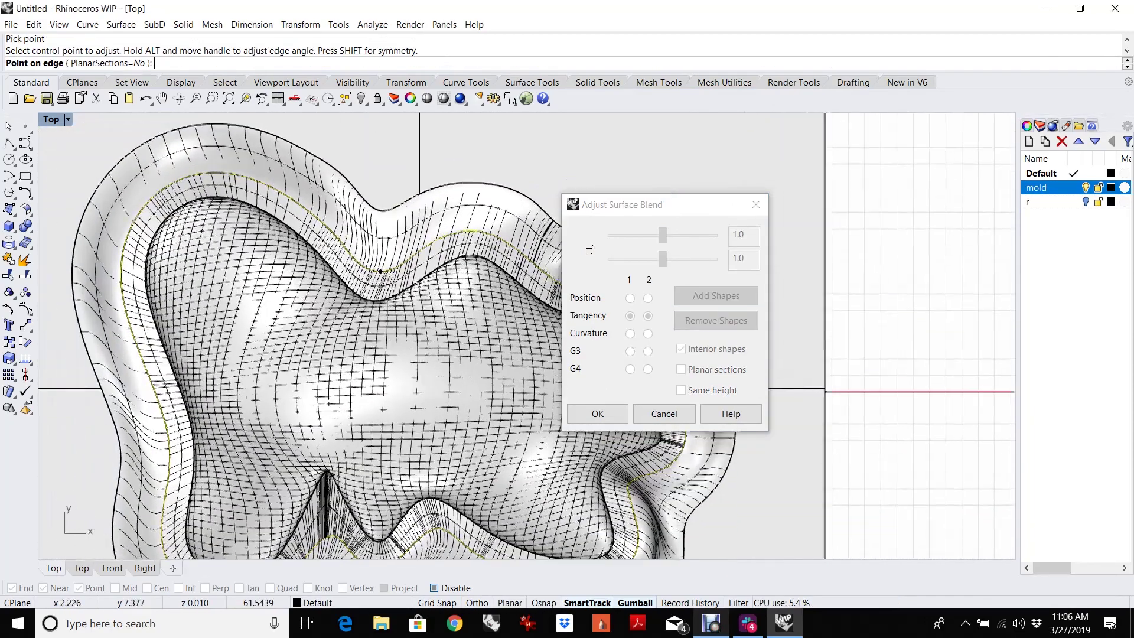
pyautogui.click(294, 153)
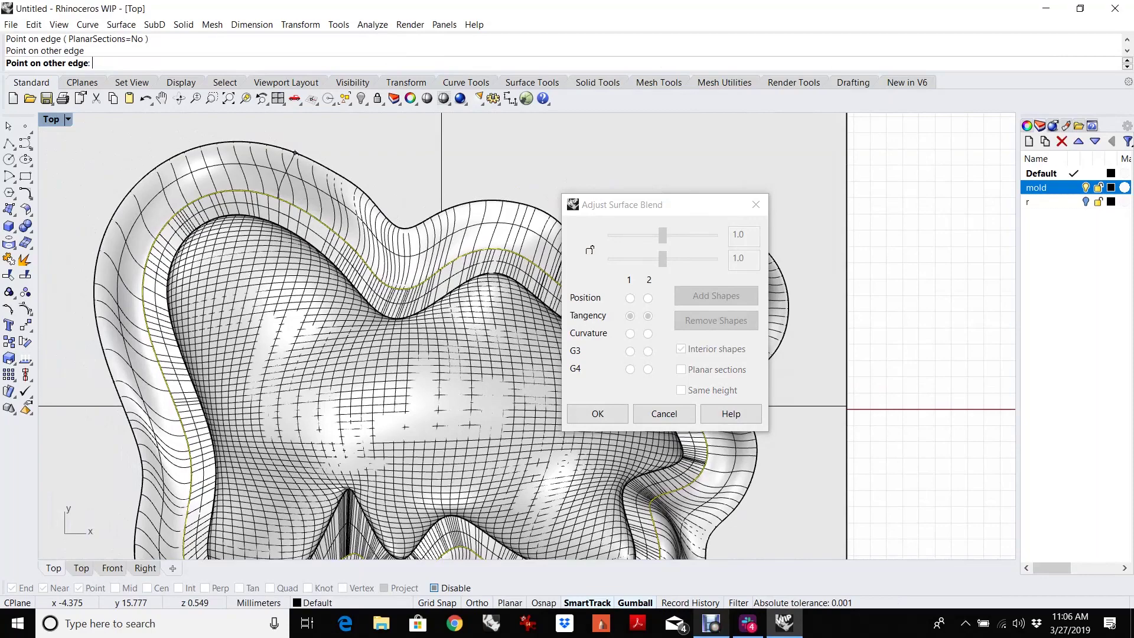
pyautogui.click(200, 343)
pyautogui.moveTo(142, 348); pyautogui.dragTo(238, 177, button='right')
pyautogui.click(421, 475)
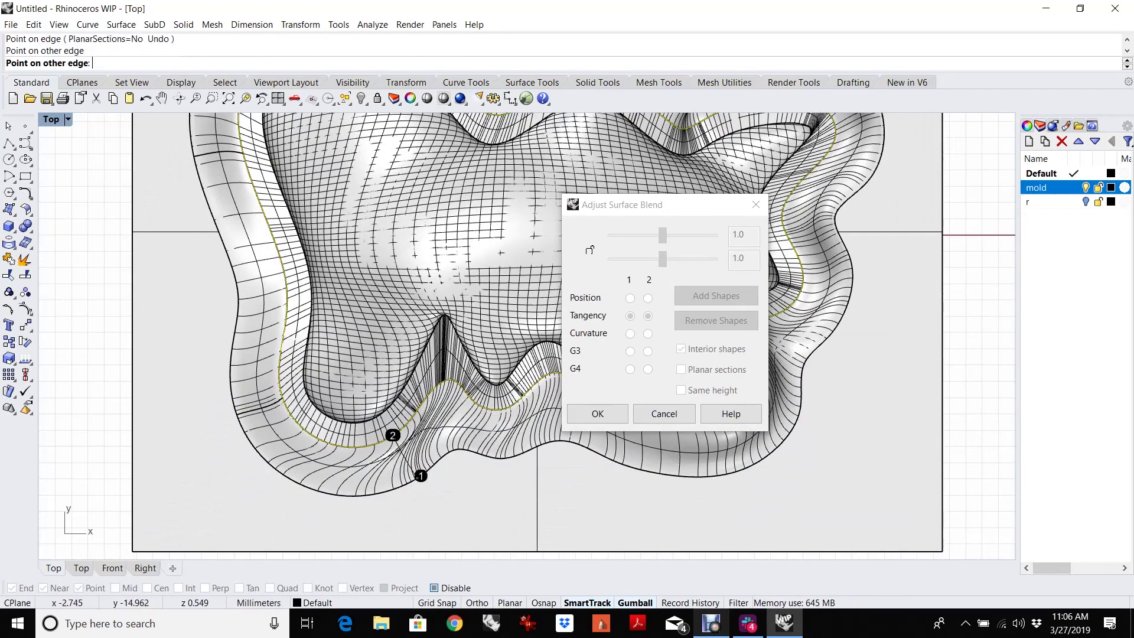
pyautogui.scroll(2, 520, 472)
pyautogui.click(432, 469)
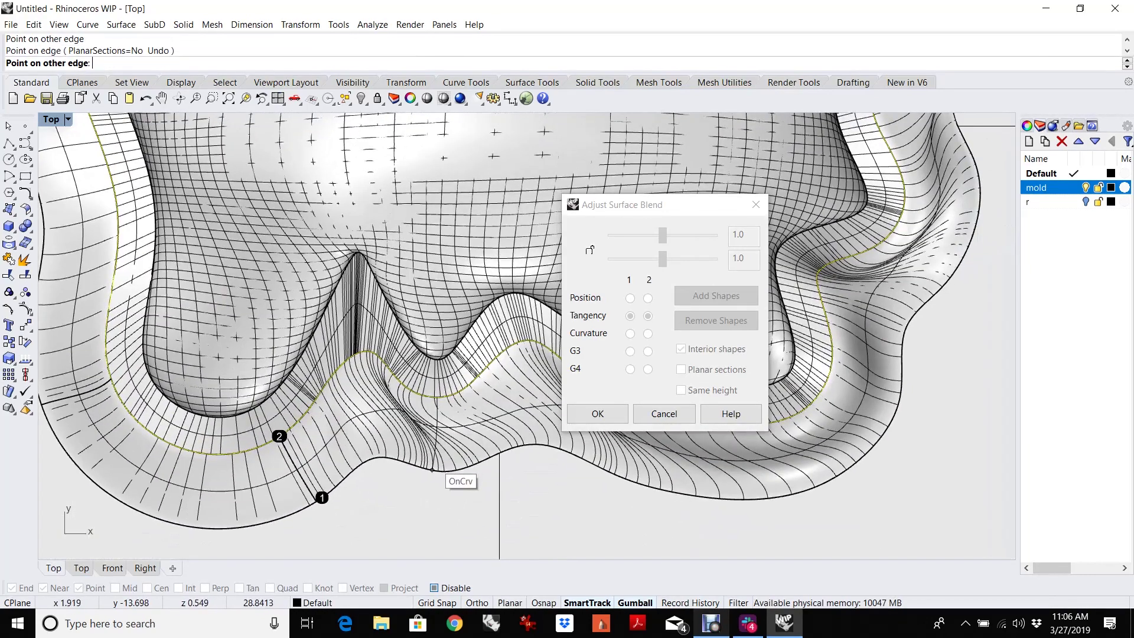
pyautogui.click(433, 469)
pyautogui.moveTo(583, 458); pyautogui.dragTo(481, 456, button='right')
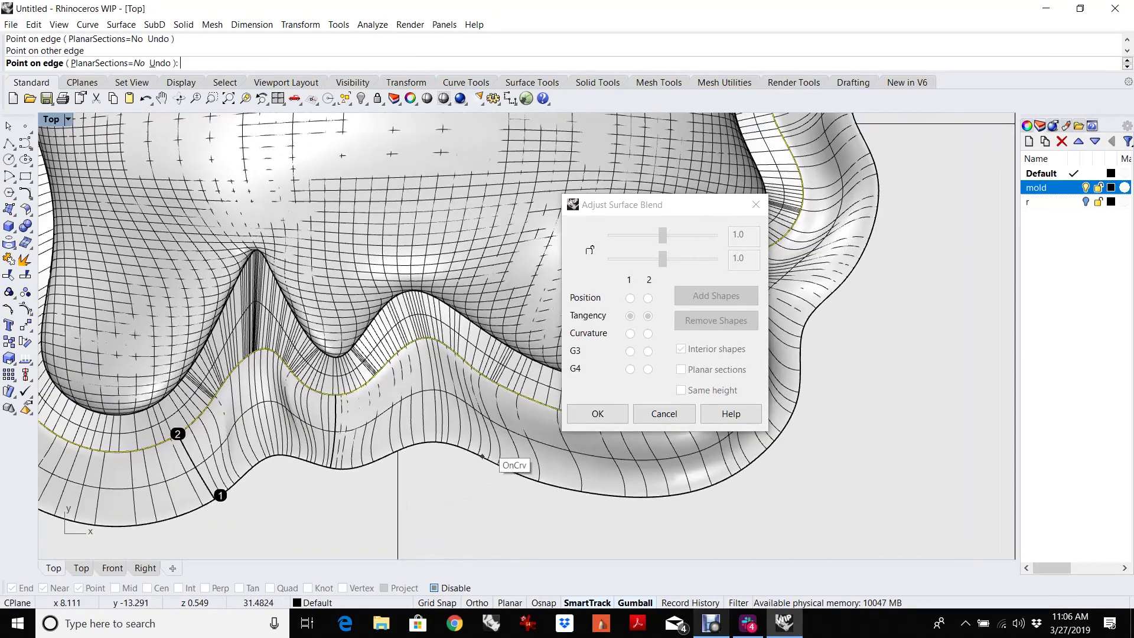
# Add more shape sections along the lower side of the outline
pyautogui.click(531, 412)
pyautogui.click(516, 471)
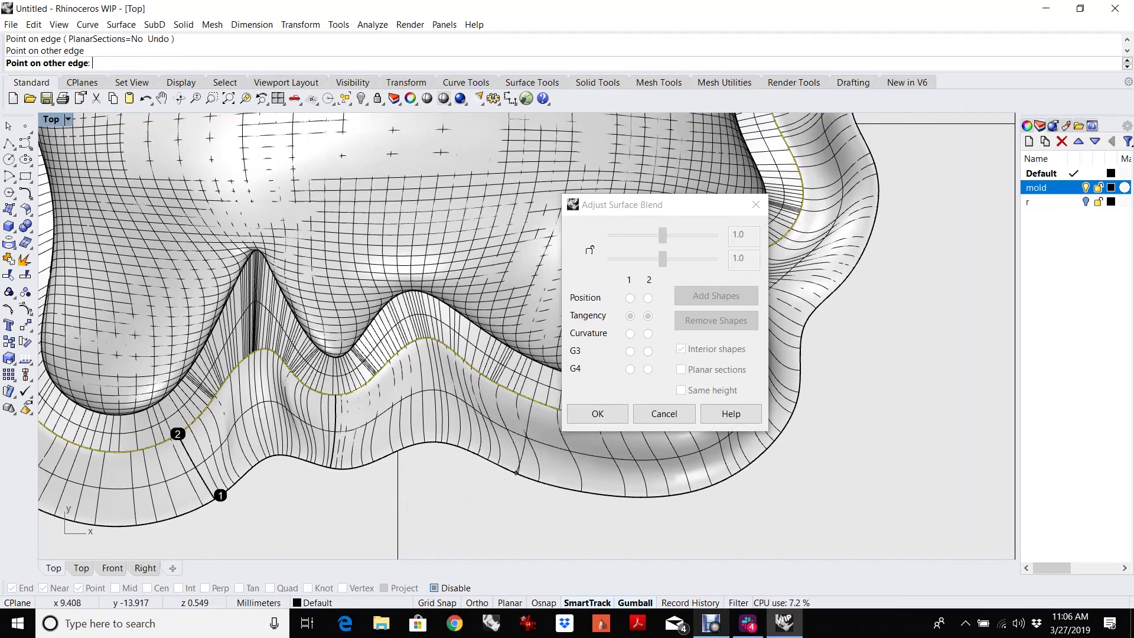
pyautogui.click(591, 492)
pyautogui.moveTo(591, 492); pyautogui.dragTo(434, 509, button='right')
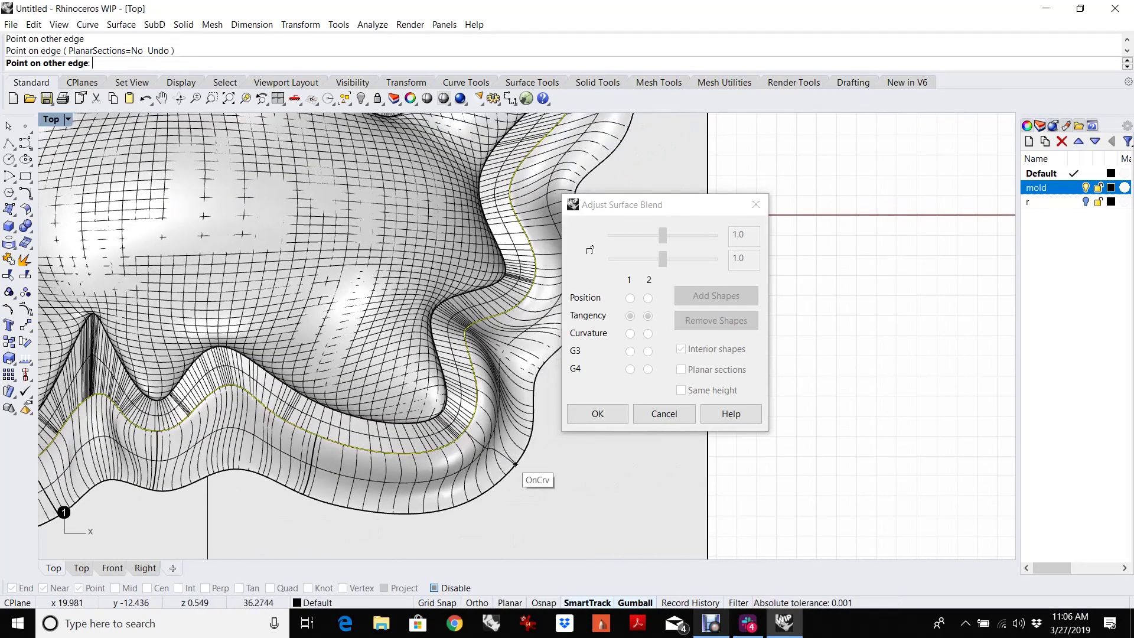
pyautogui.click(515, 465)
pyautogui.moveTo(515, 465); pyautogui.dragTo(385, 523, button='right')
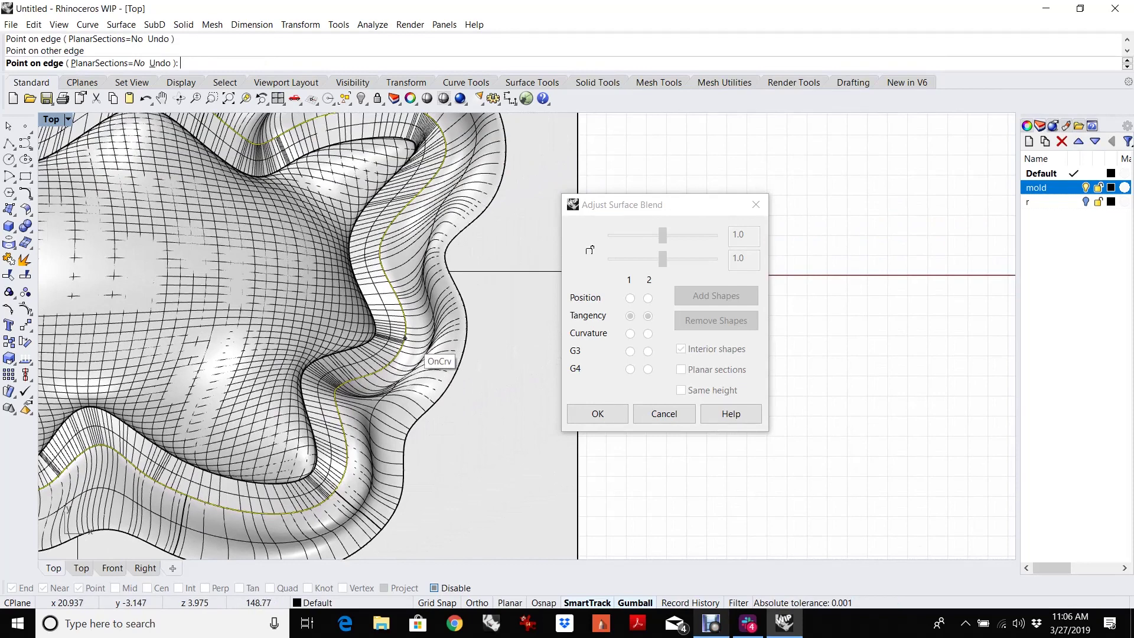
pyautogui.moveTo(501, 182); pyautogui.dragTo(471, 375, button='right')
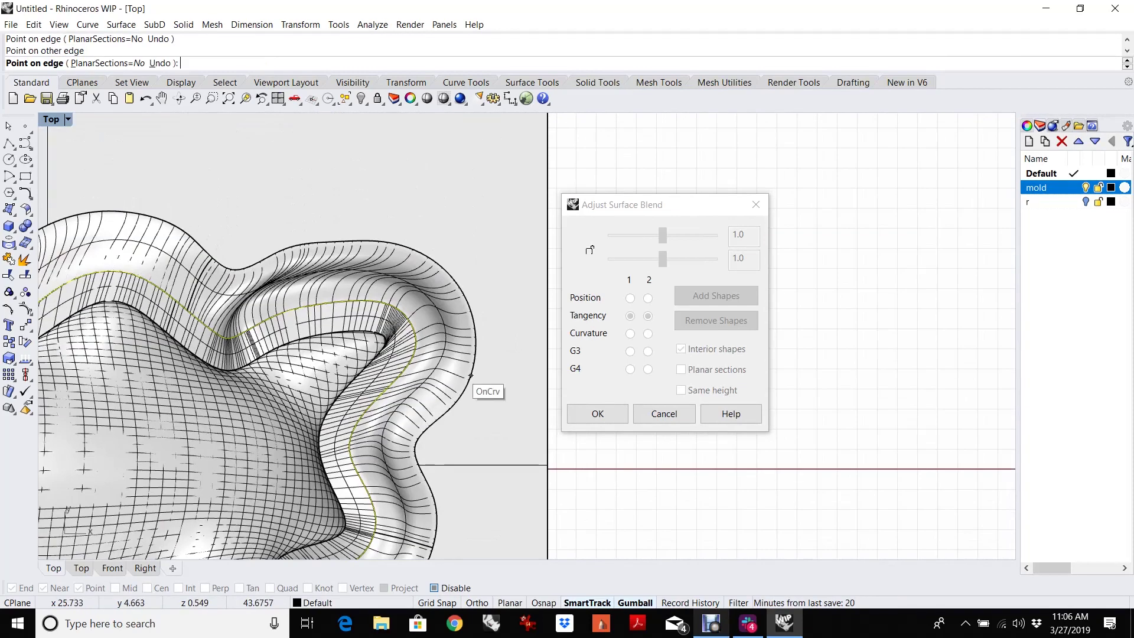
# Place the last shape sections, finish adding shapes, and lock both blend sliders together
pyautogui.click(469, 349)
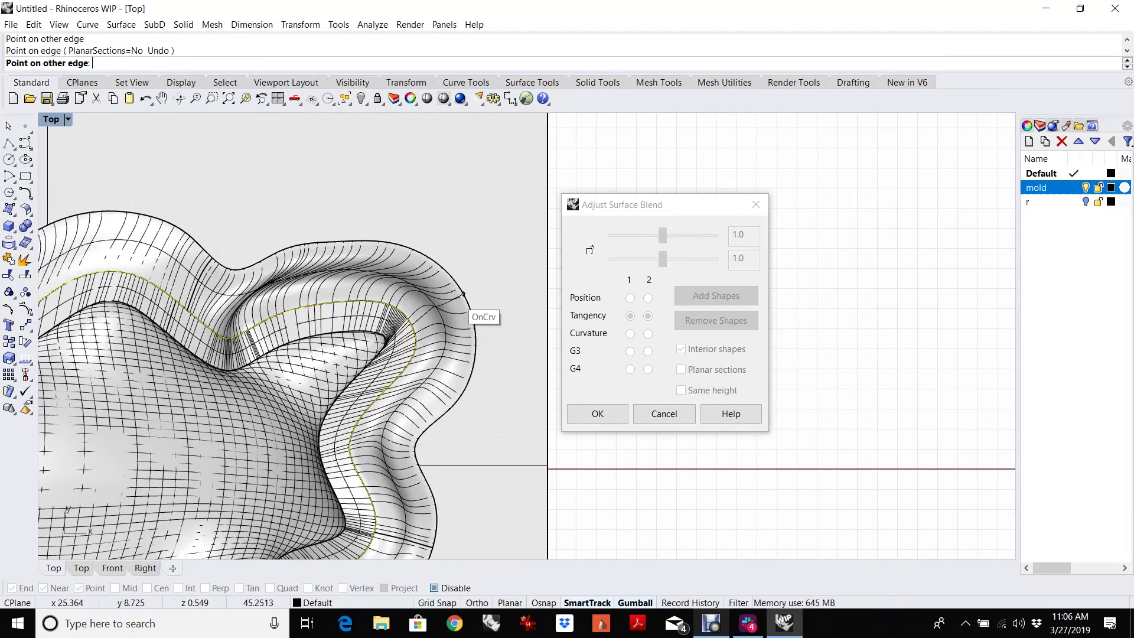
pyautogui.click(463, 293)
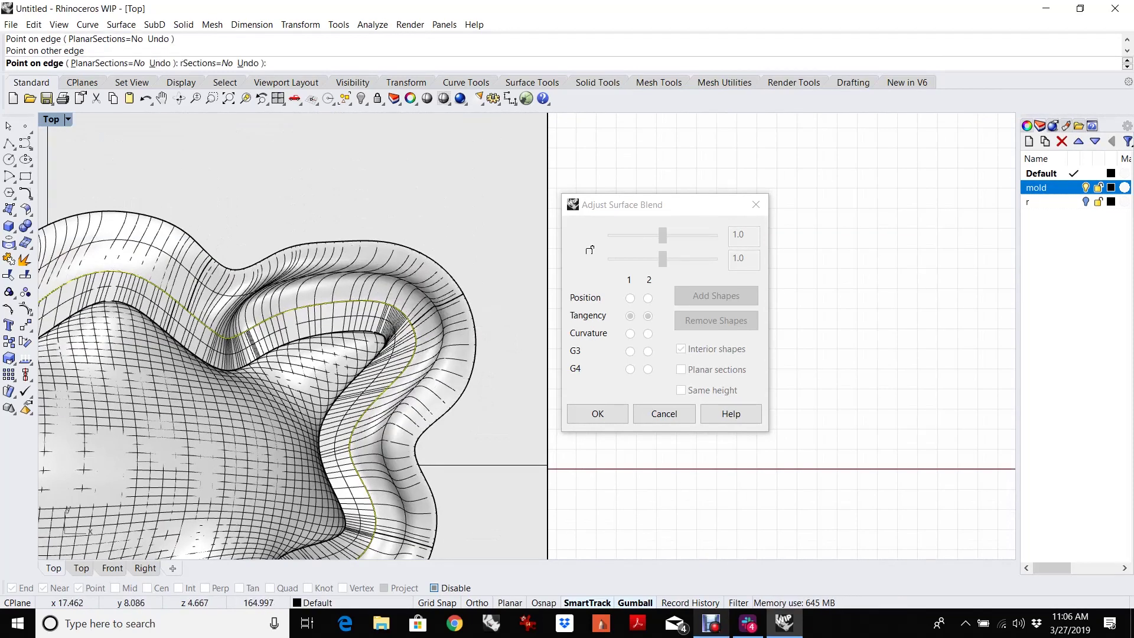
pyautogui.click(297, 247)
pyautogui.moveTo(211, 288); pyautogui.dragTo(342, 291, button='right')
pyautogui.click(322, 282)
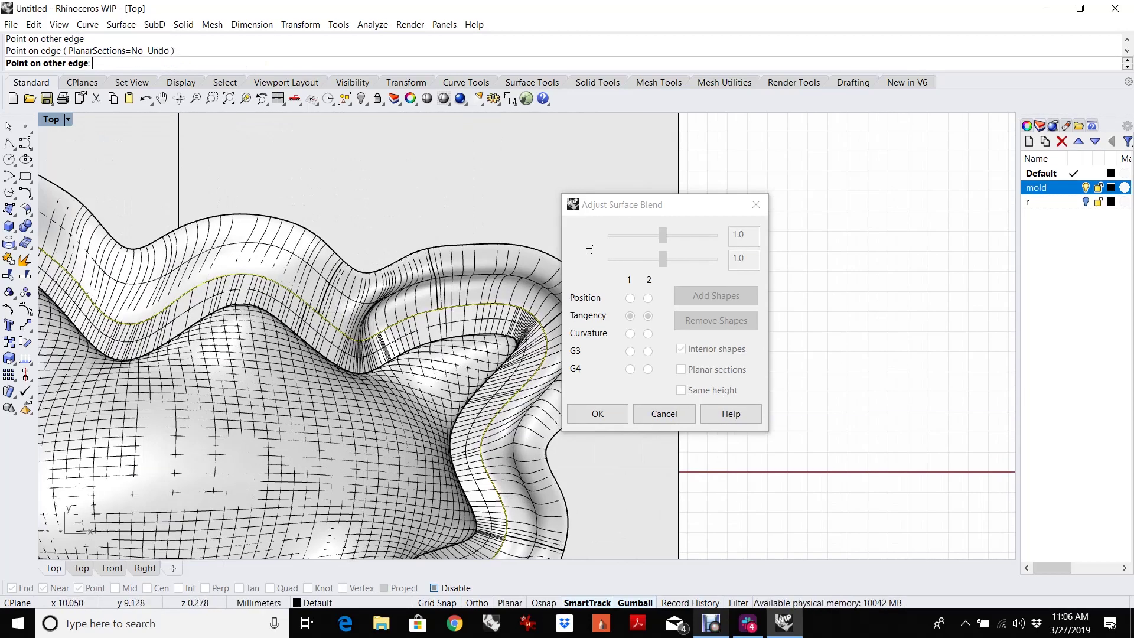
pyautogui.click(307, 229)
pyautogui.press('Return')
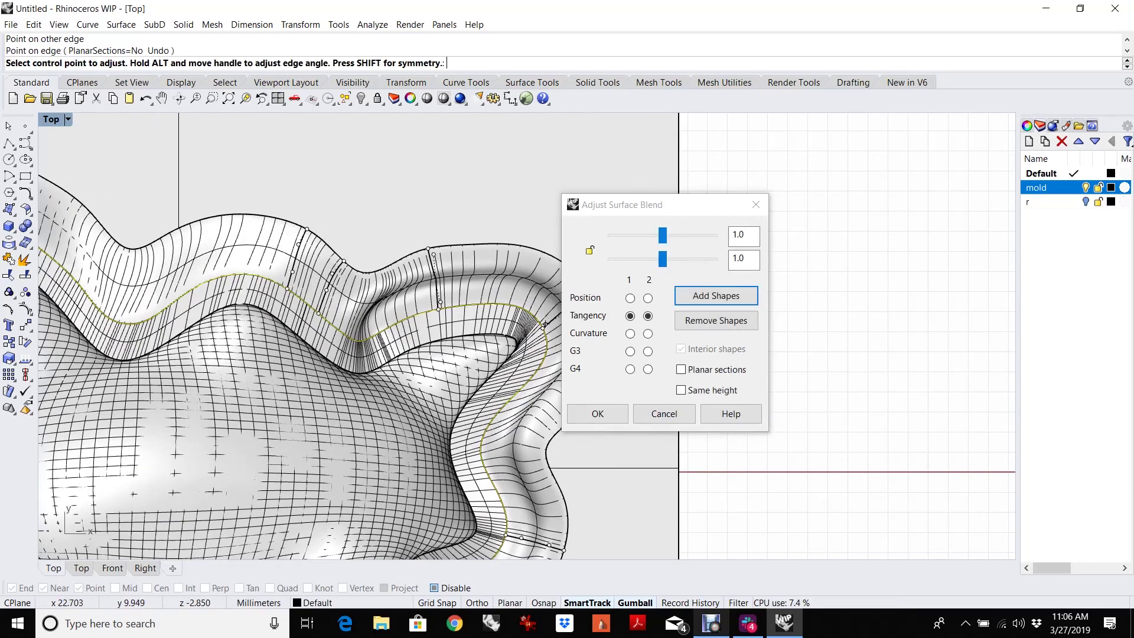
pyautogui.click(589, 250)
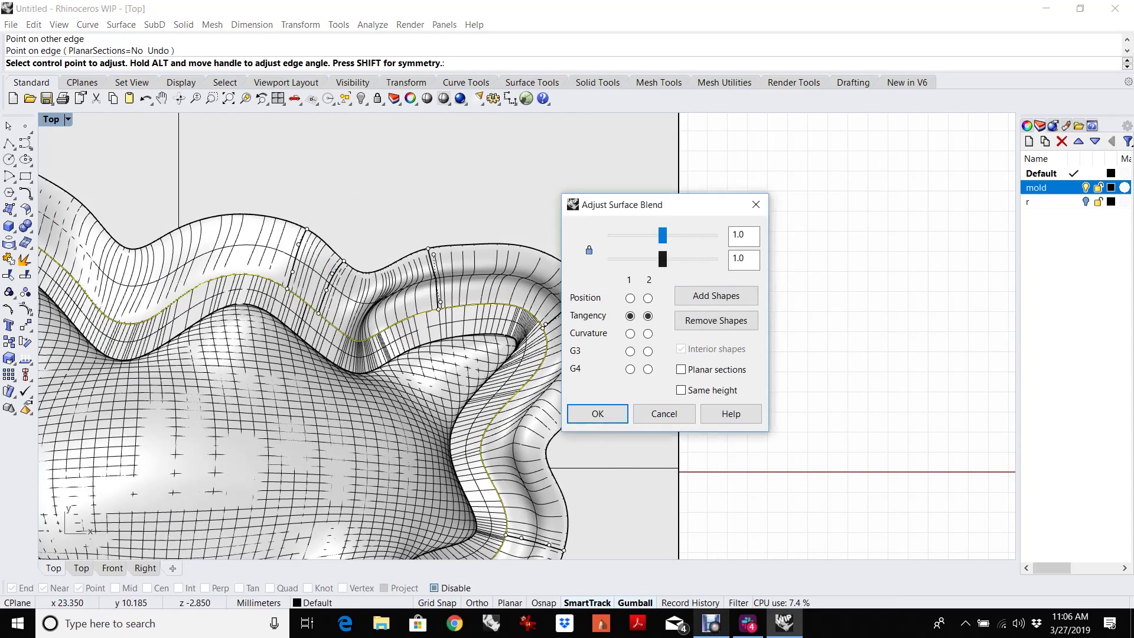
# Set both blend weights to 0.379, accept the blend, and join all four surfaces
pyautogui.moveTo(662, 235); pyautogui.dragTo(624, 235)
pyautogui.click(598, 413)
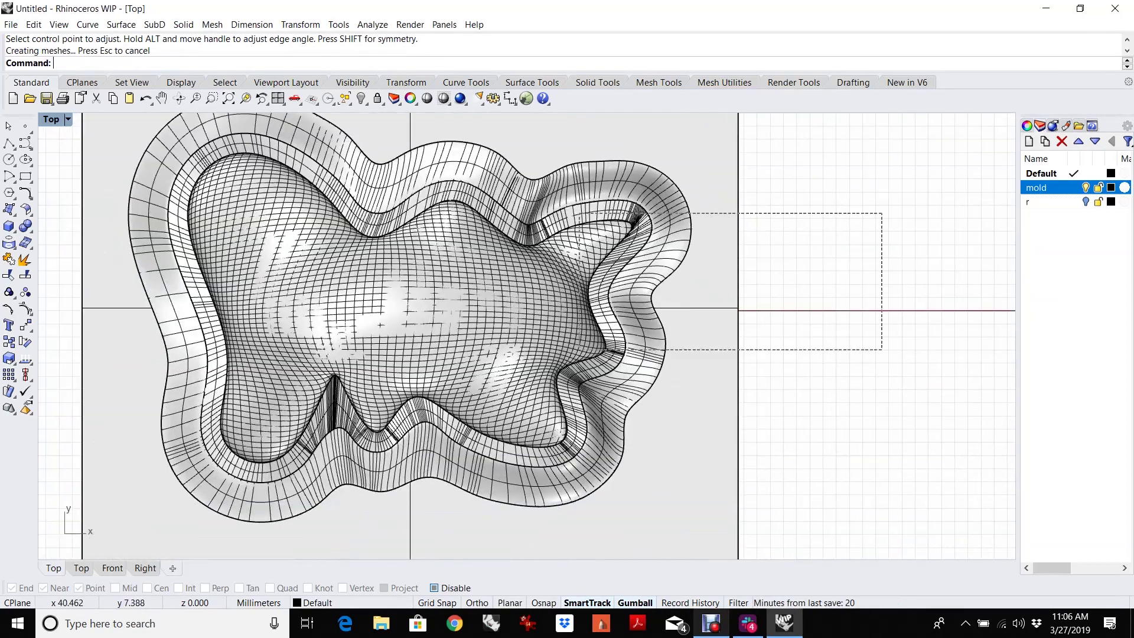
pyautogui.moveTo(617, 349); pyautogui.dragTo(111, 493)
pyautogui.hotkey('ctrl', 'j')
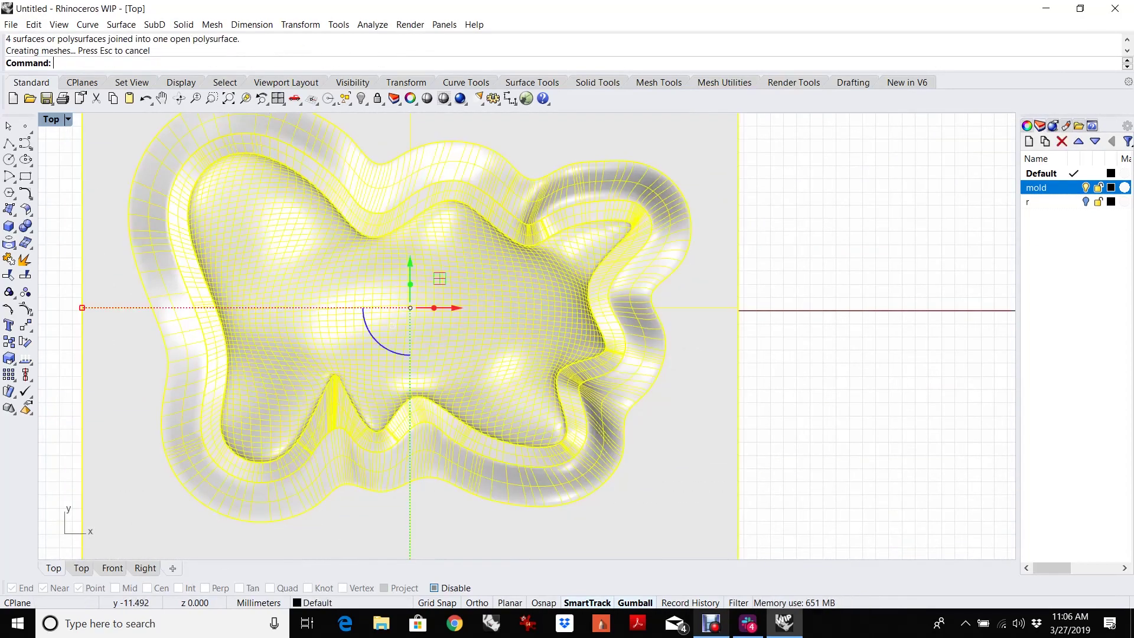
pyautogui.hotkey('ctrl', 'F4')
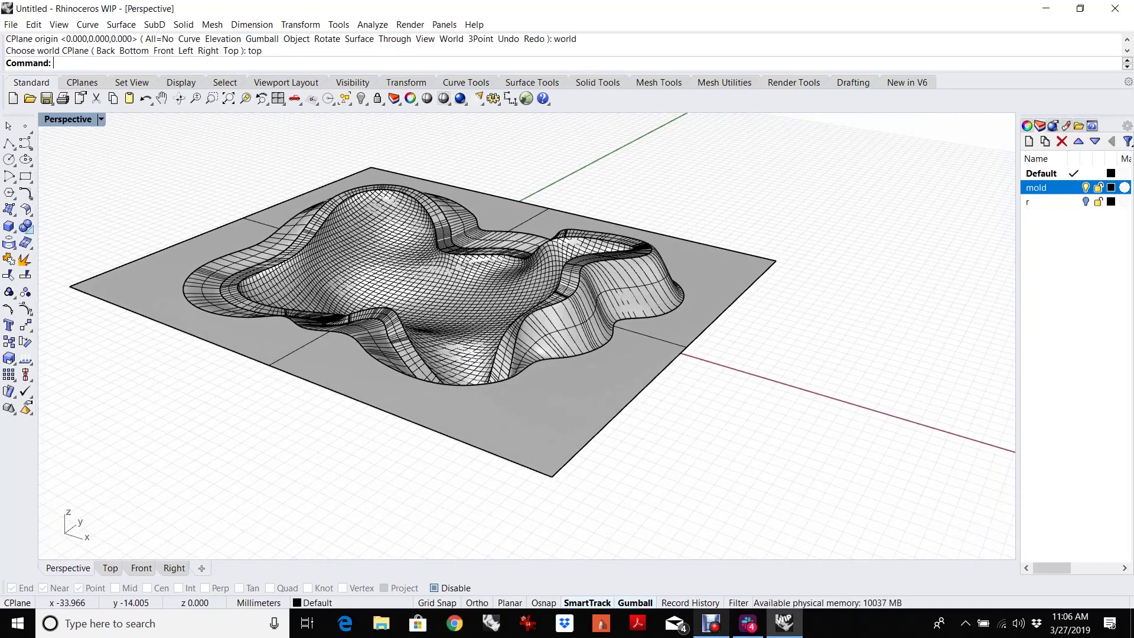
# Extrude the four plate edge curves into a solid box
pyautogui.click(13, 230)
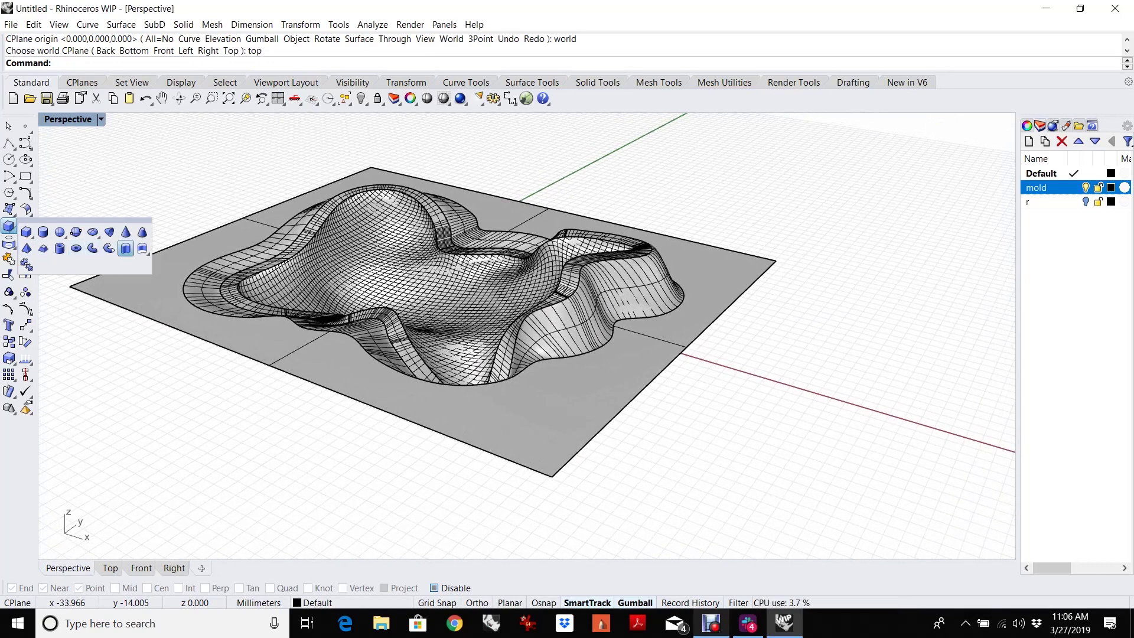
pyautogui.click(125, 248)
pyautogui.click(311, 381)
pyautogui.click(118, 267)
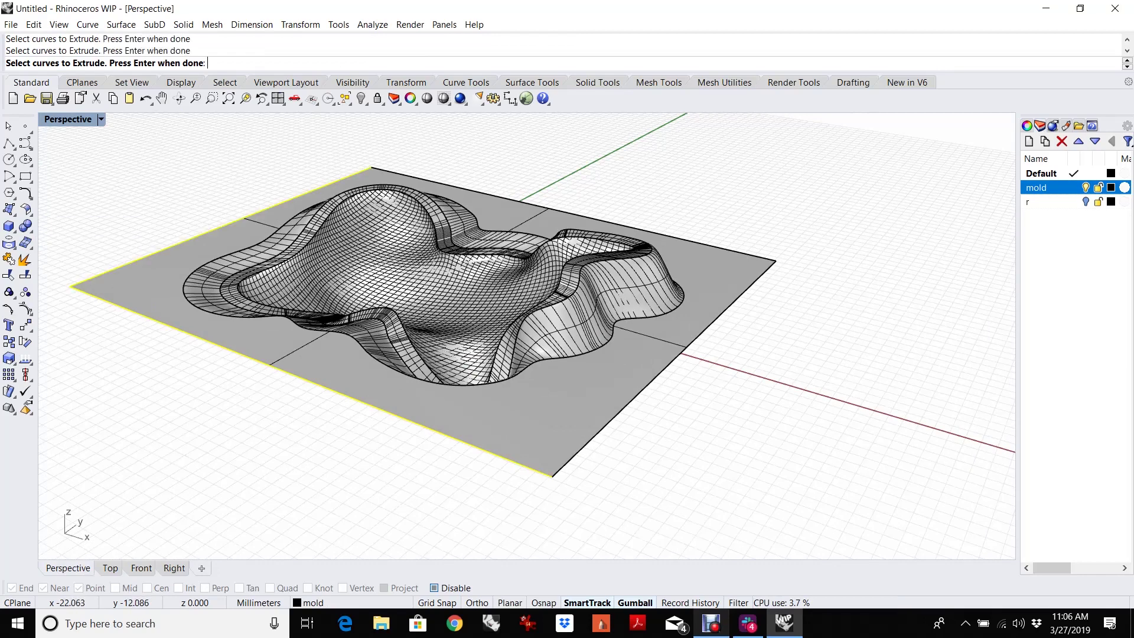
pyautogui.click(650, 231)
pyautogui.click(667, 365)
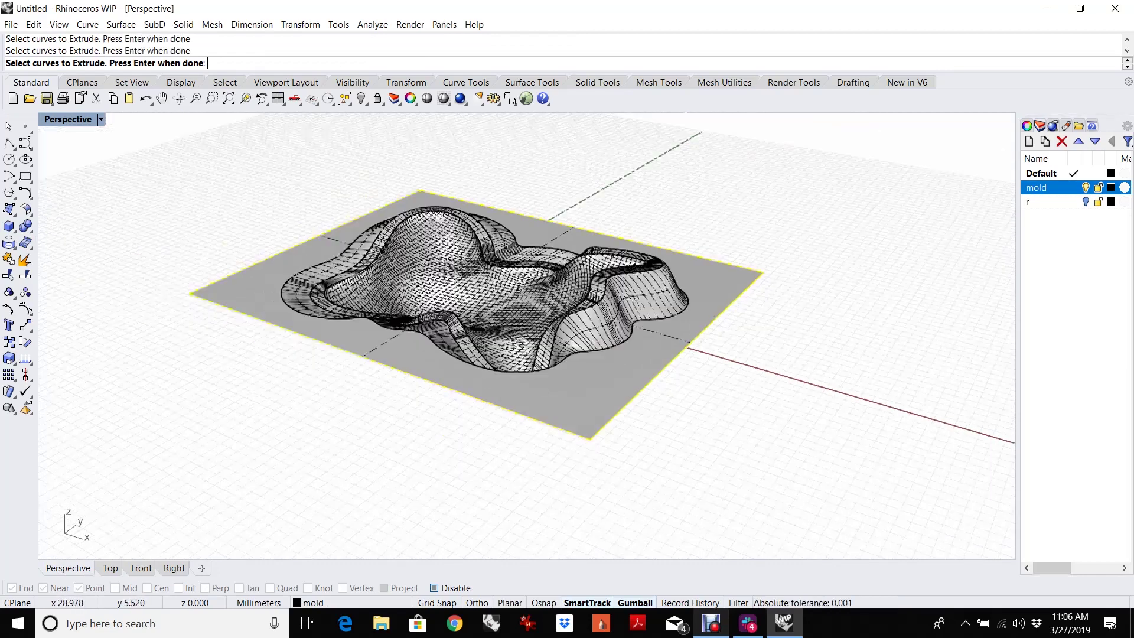
pyautogui.press('Return')
pyautogui.click(524, 380)
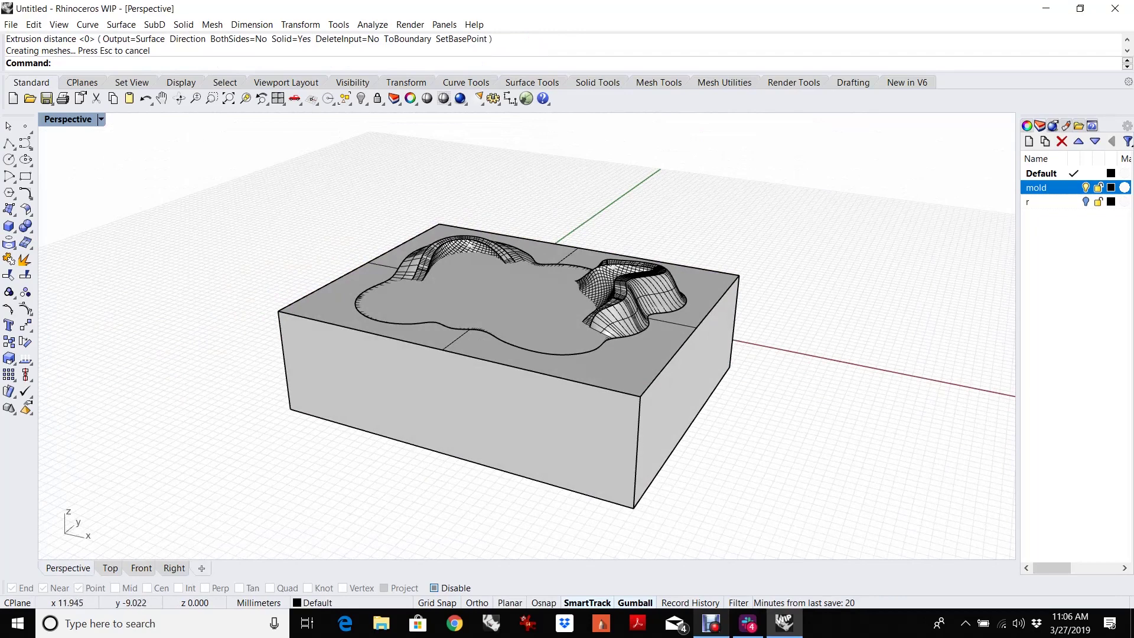
# Delete the box's top face and join the box with the cavity into a closed polysurface
pyautogui.click(508, 331)
pyautogui.press('Delete')
pyautogui.click(532, 319)
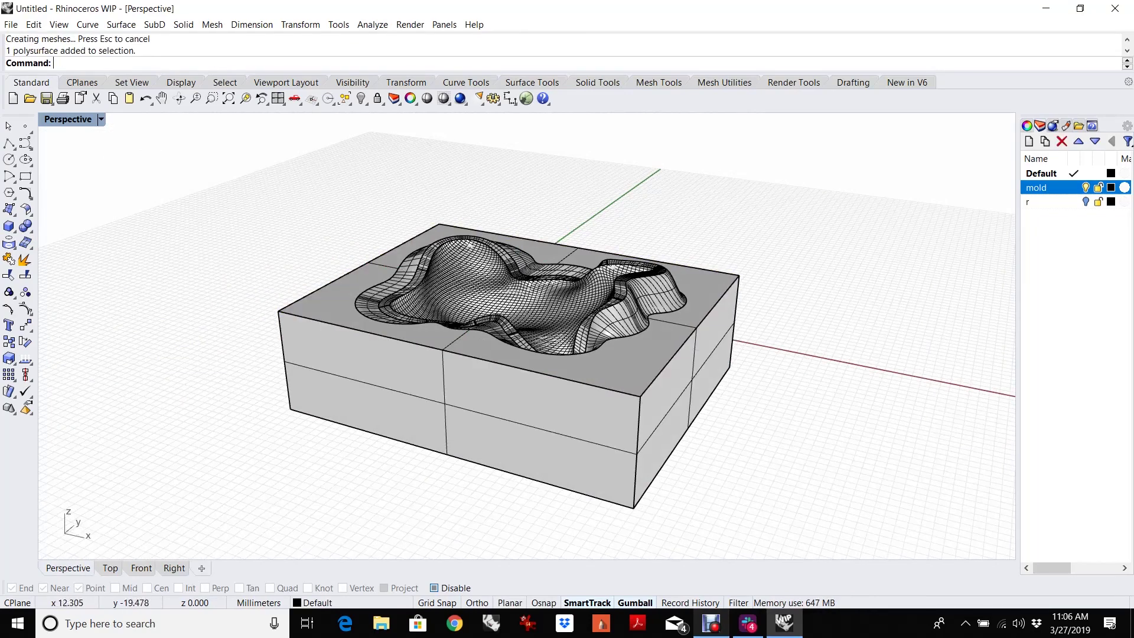
pyautogui.keyDown('shift'); pyautogui.click(549, 342); pyautogui.keyUp('shift')
pyautogui.hotkey('ctrl', 'j')
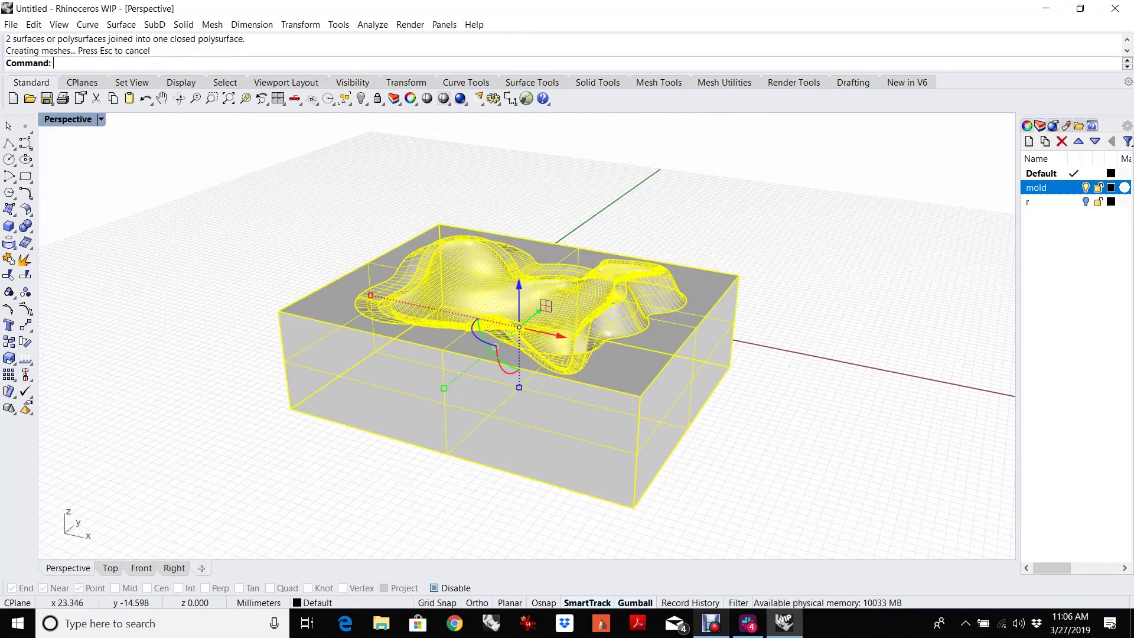
pyautogui.press('Escape')
pyautogui.moveTo(390, 289); pyautogui.dragTo(407, 284, button='right')
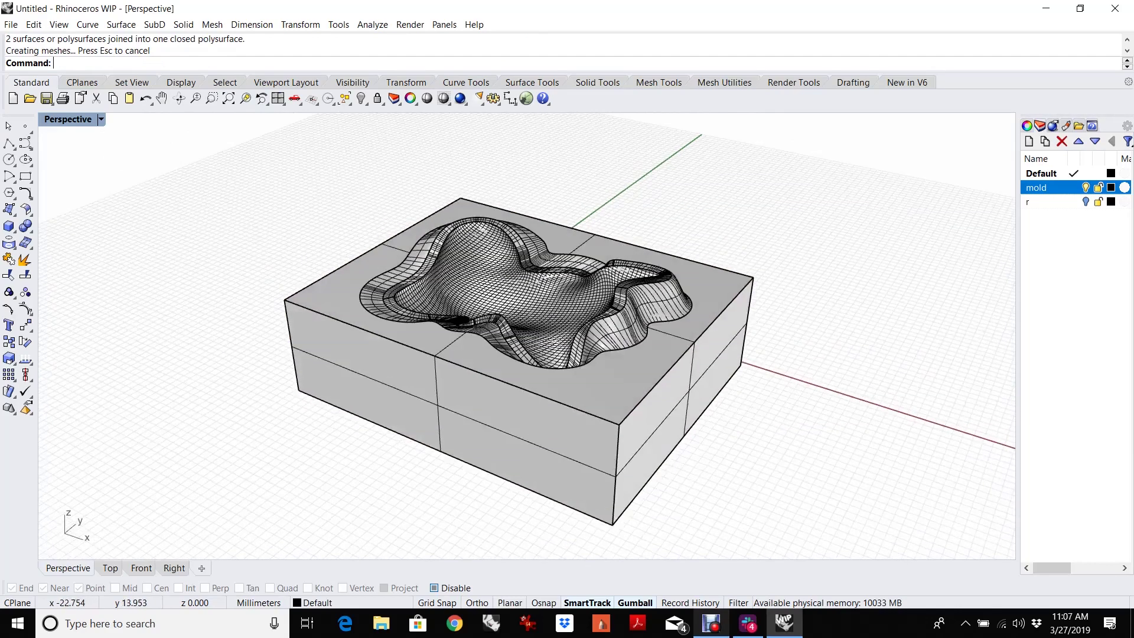
pyautogui.click(407, 283)
# Run ShowEdges on the mold polysurface and display only naked edges
pyautogui.middleClick(369, 275)
pyautogui.press('Escape')
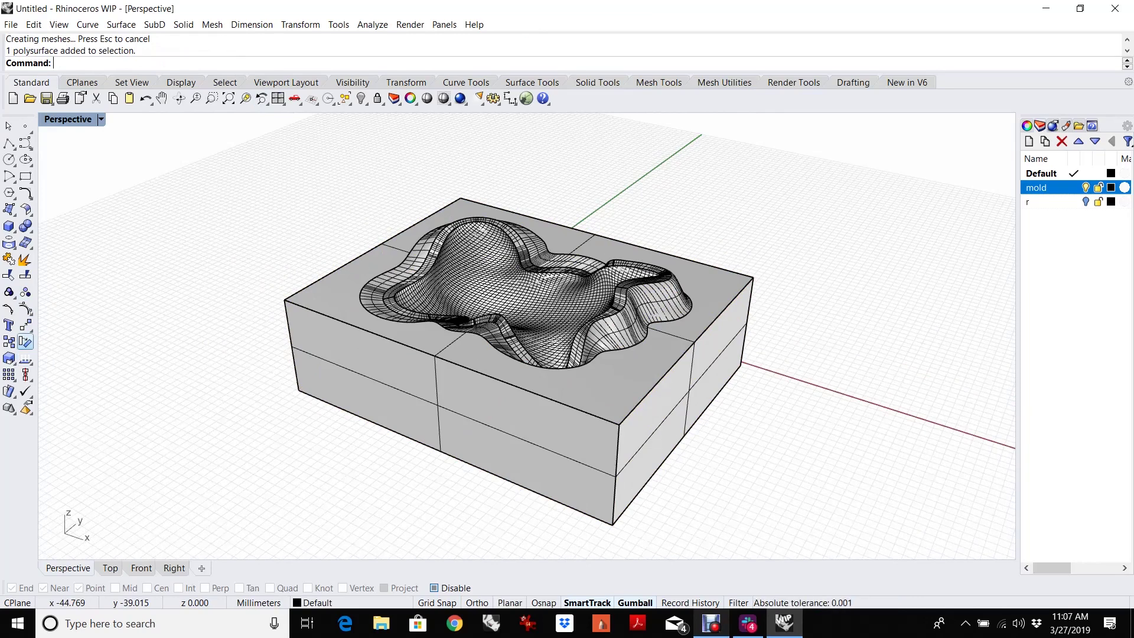
pyautogui.click(25, 358)
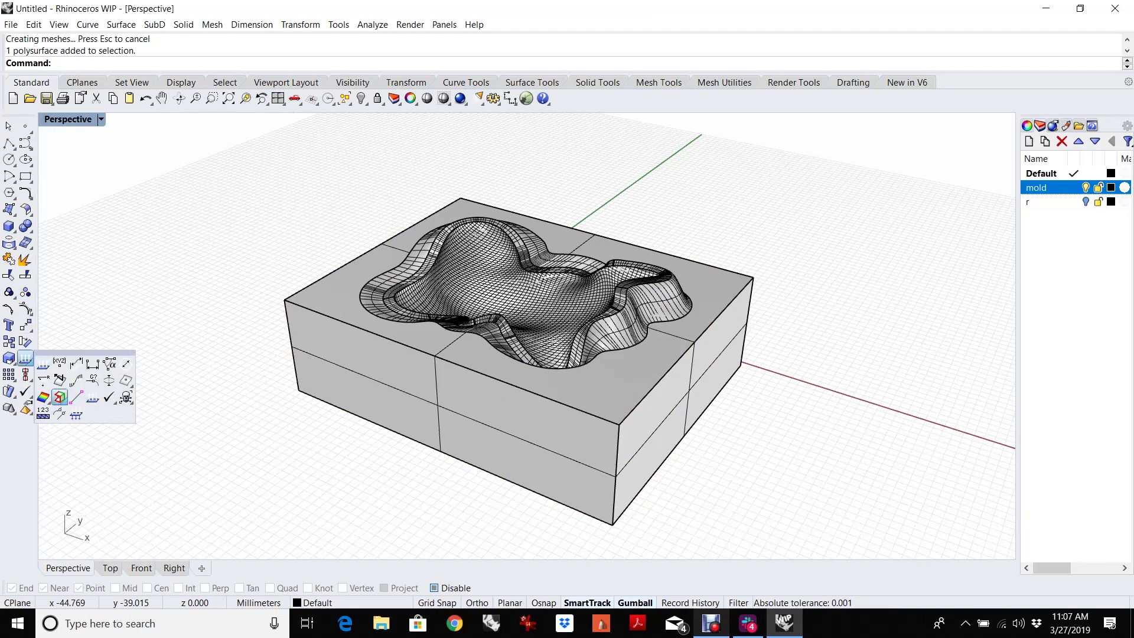
pyautogui.click(60, 397)
pyautogui.click(378, 331)
pyautogui.press('Return')
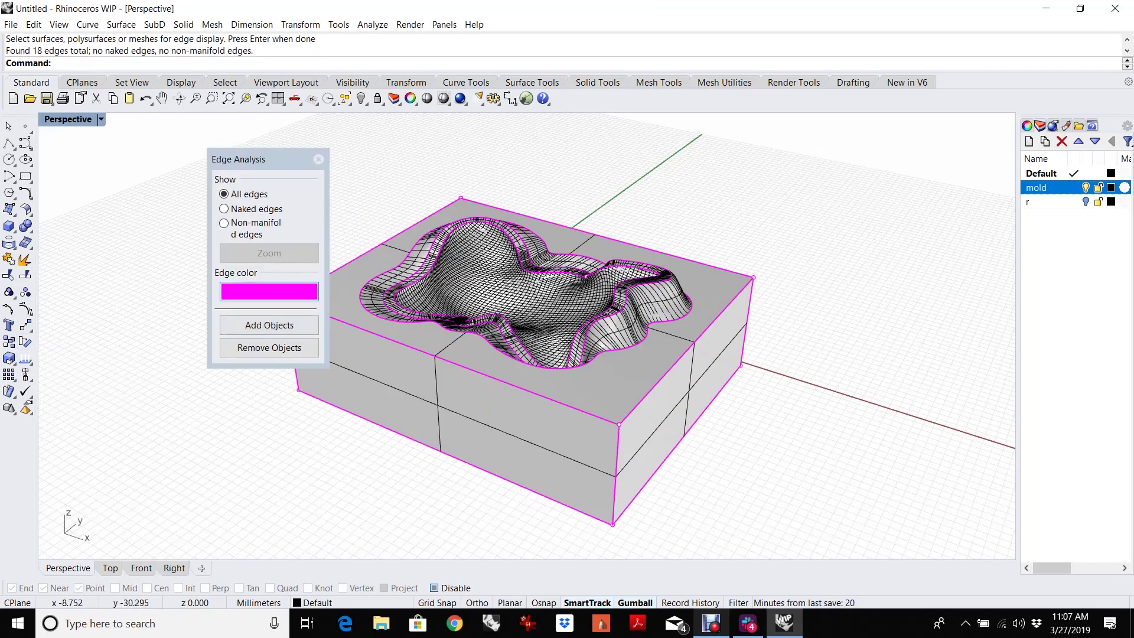
pyautogui.click(224, 208)
# Switch the view to Shaded and orbit around the mold to inspect its edges
pyautogui.moveTo(531, 355); pyautogui.dragTo(650, 383, button='right')
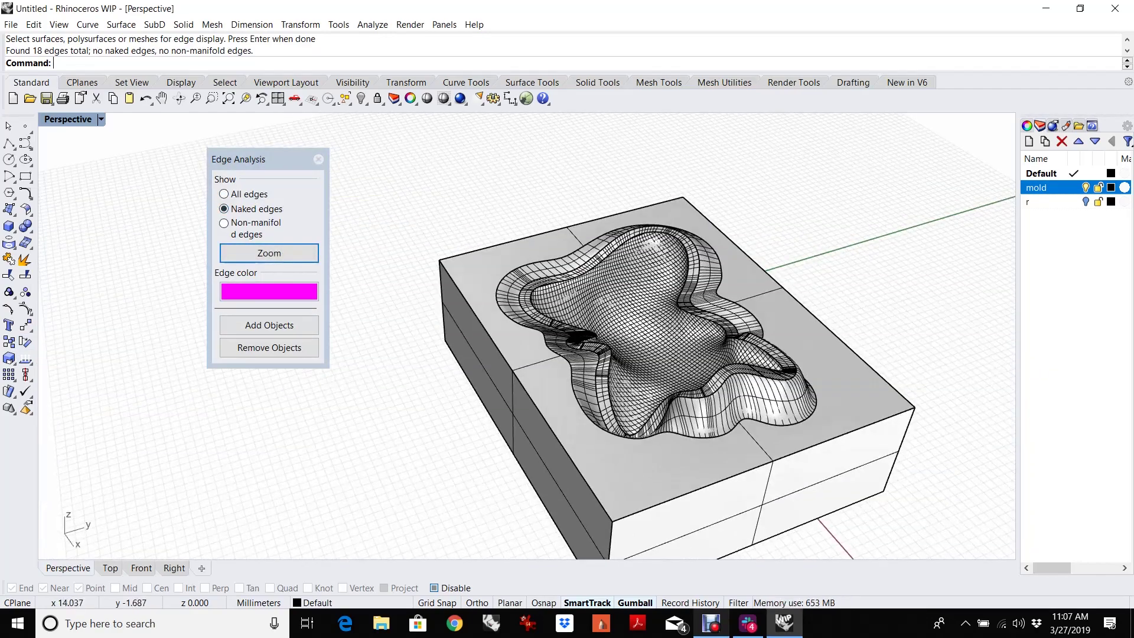
pyautogui.click(444, 98)
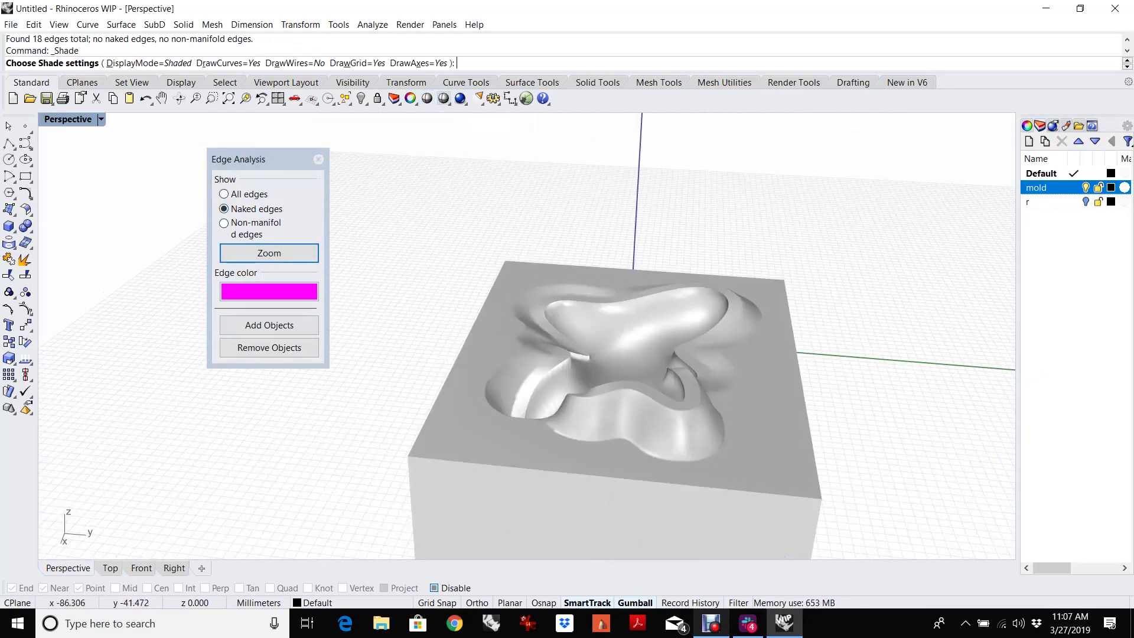
pyautogui.moveTo(531, 354)
pyautogui.mouseDown(button='right')
pyautogui.moveTo(591, 330)
pyautogui.moveTo(590, 307)
pyautogui.mouseUp(button='right')
pyautogui.scroll(5, 591, 331)
pyautogui.scroll(-5, 532, 331)
pyautogui.moveTo(531, 331); pyautogui.dragTo(620, 319, button='right')
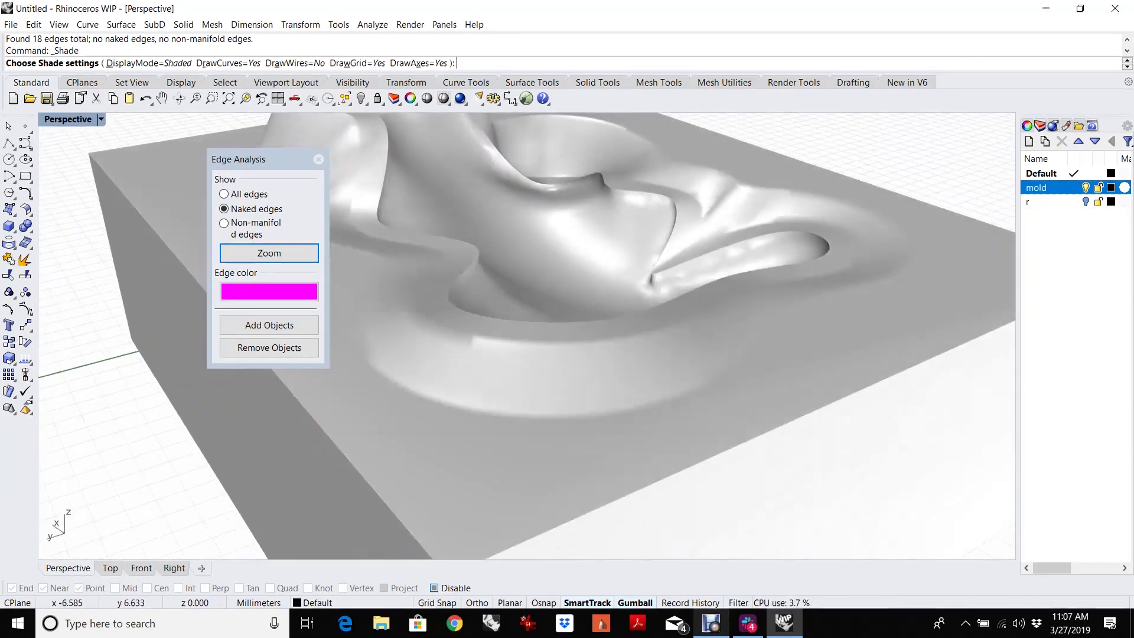
pyautogui.scroll(3, 531, 331)
pyautogui.moveTo(531, 330); pyautogui.dragTo(638, 304, button='right')
# Review the render mesh settings in Tools > Options > Mesh and apply them
pyautogui.click(338, 25)
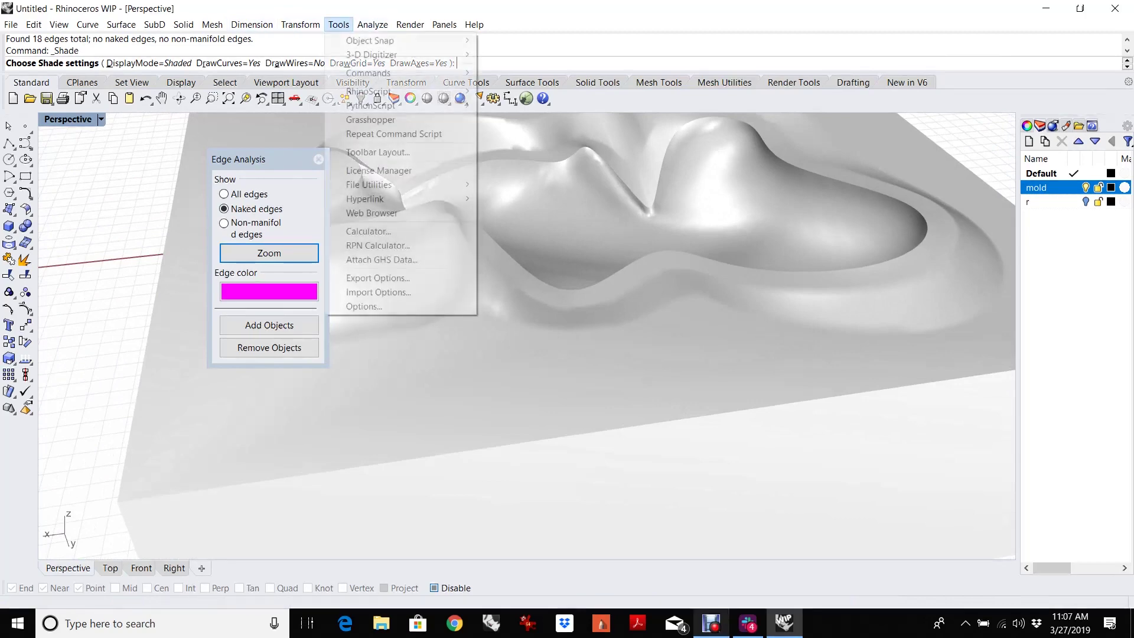
pyautogui.click(364, 306)
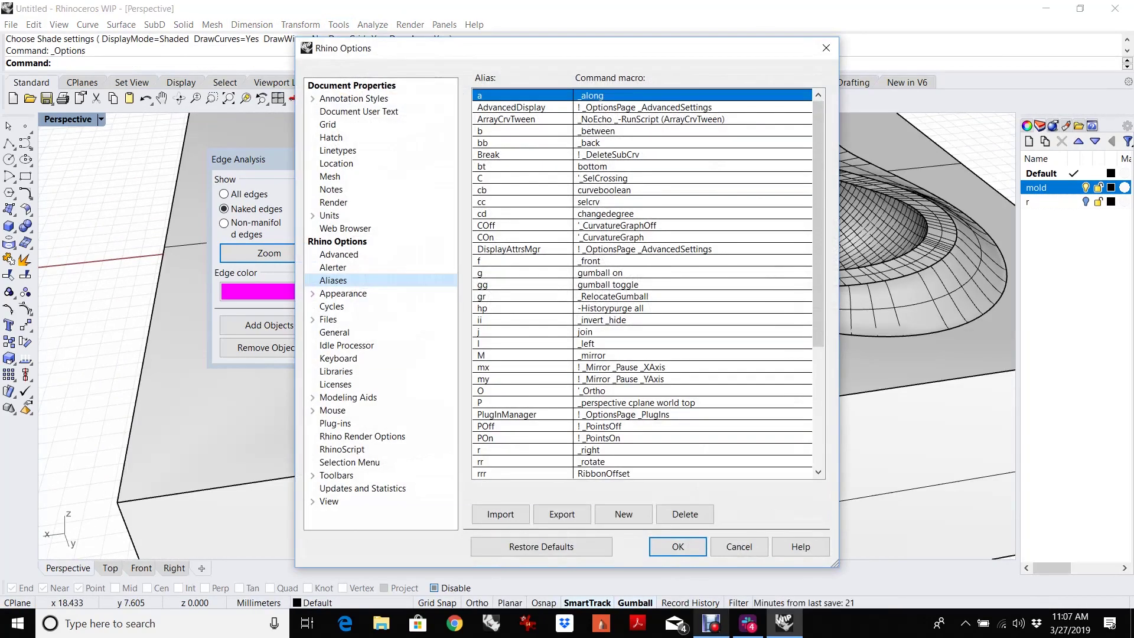
pyautogui.click(329, 176)
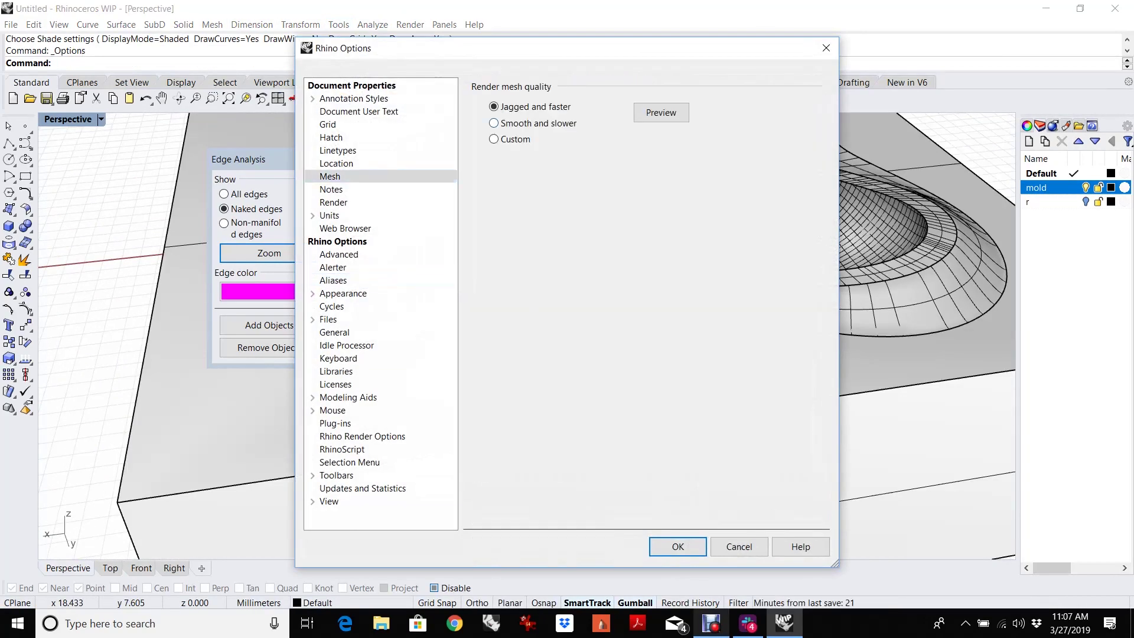
pyautogui.press('Return')
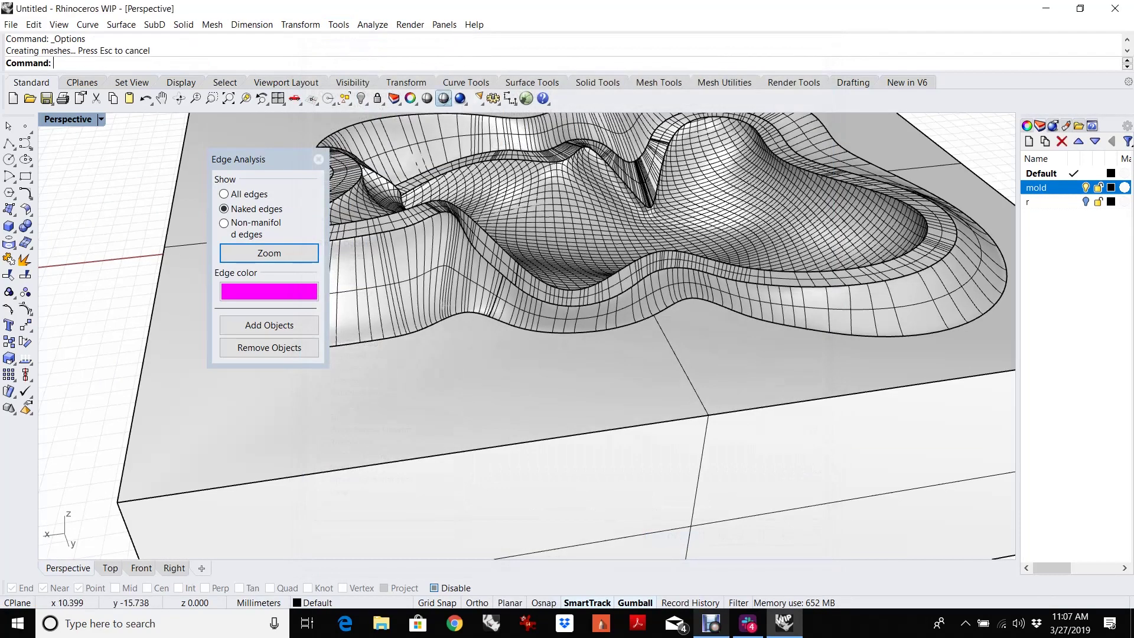
# Apply Shade display in the Perspective viewport so the mold appears smooth
pyautogui.click(426, 98)
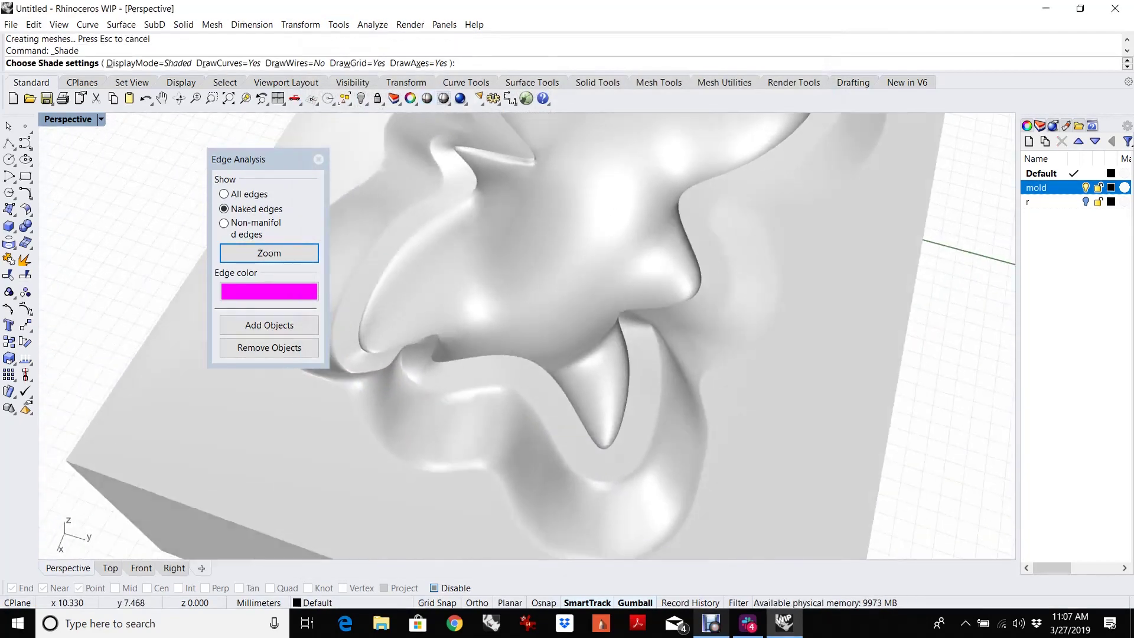